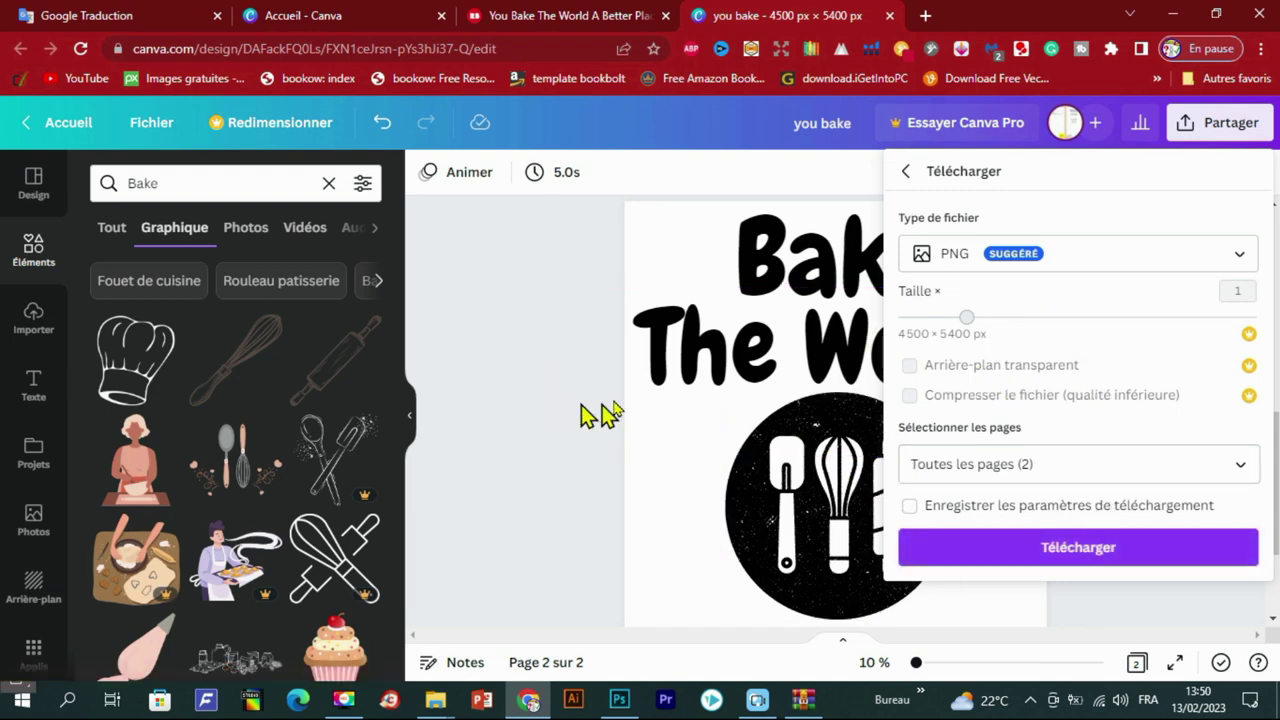
Review both pages of the design and download them as PNG files
scroll(600, 414, "up", 2)
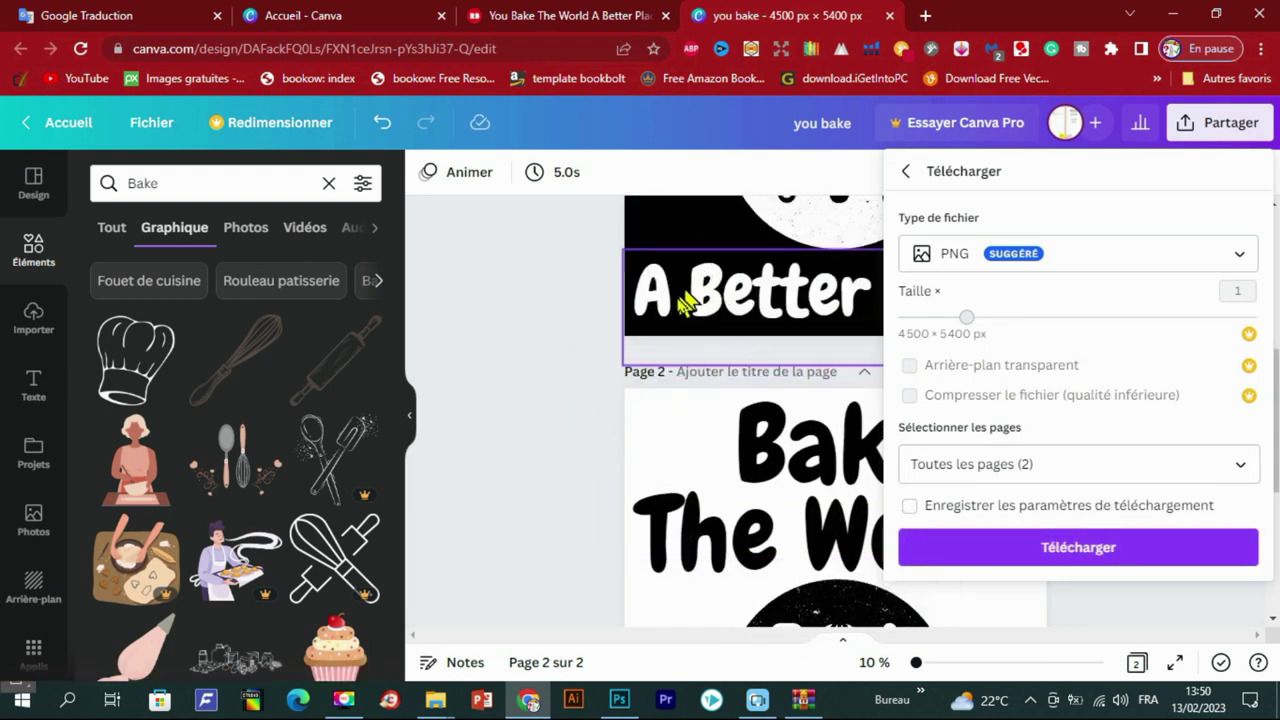
scroll(725, 287, "up", 4)
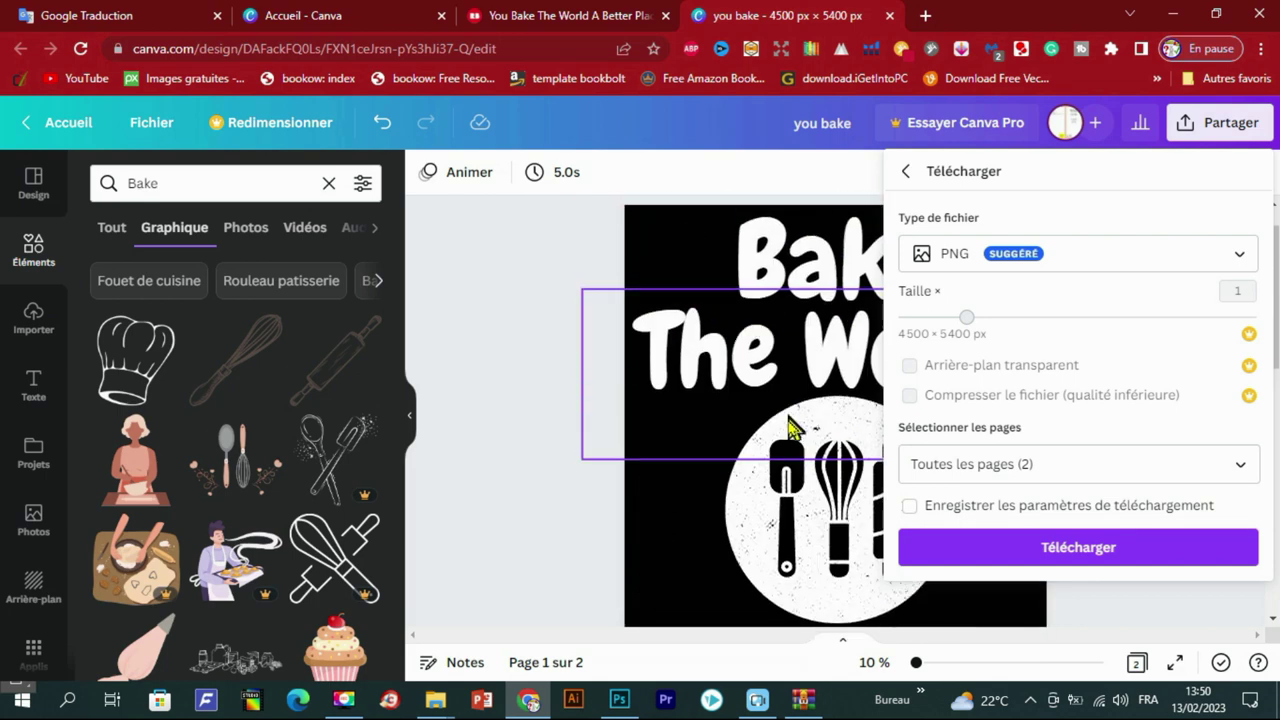
scroll(688, 480, "down", 5)
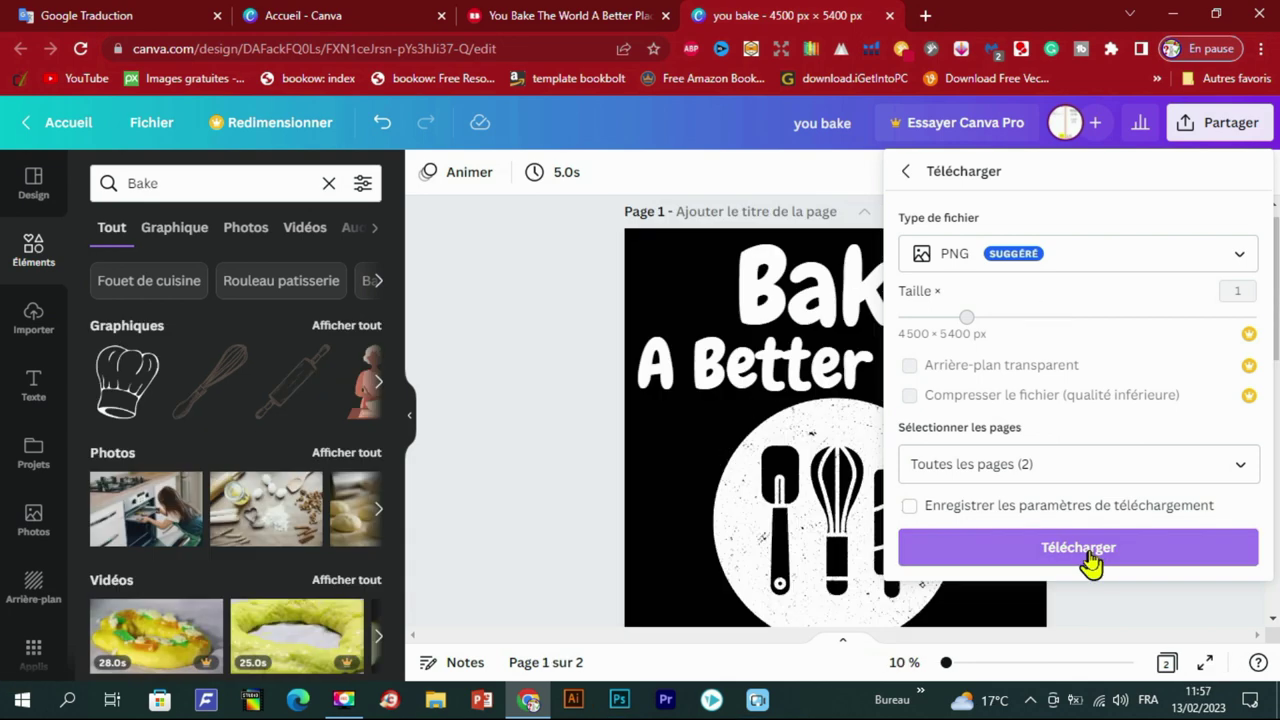
left_click(1090, 560)
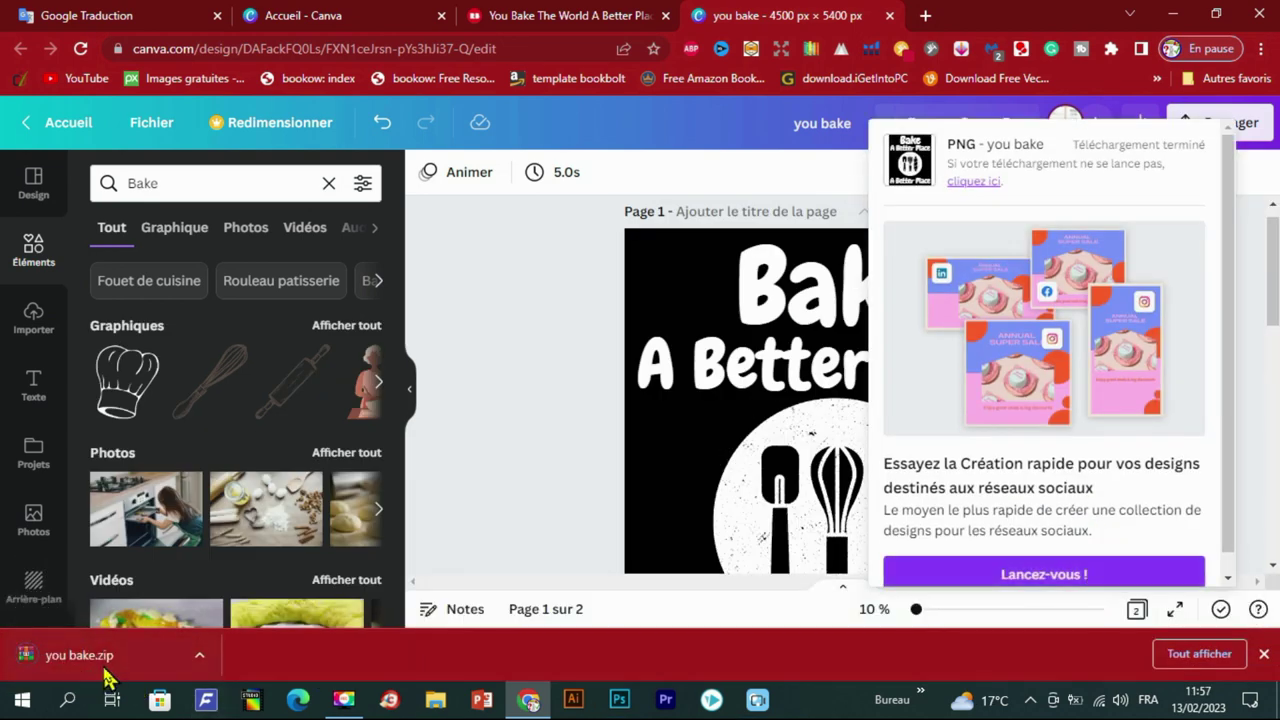
Open the folder containing the downloaded you bake.zip and extract the archive's files there
right_click(100, 670)
left_click(145, 612)
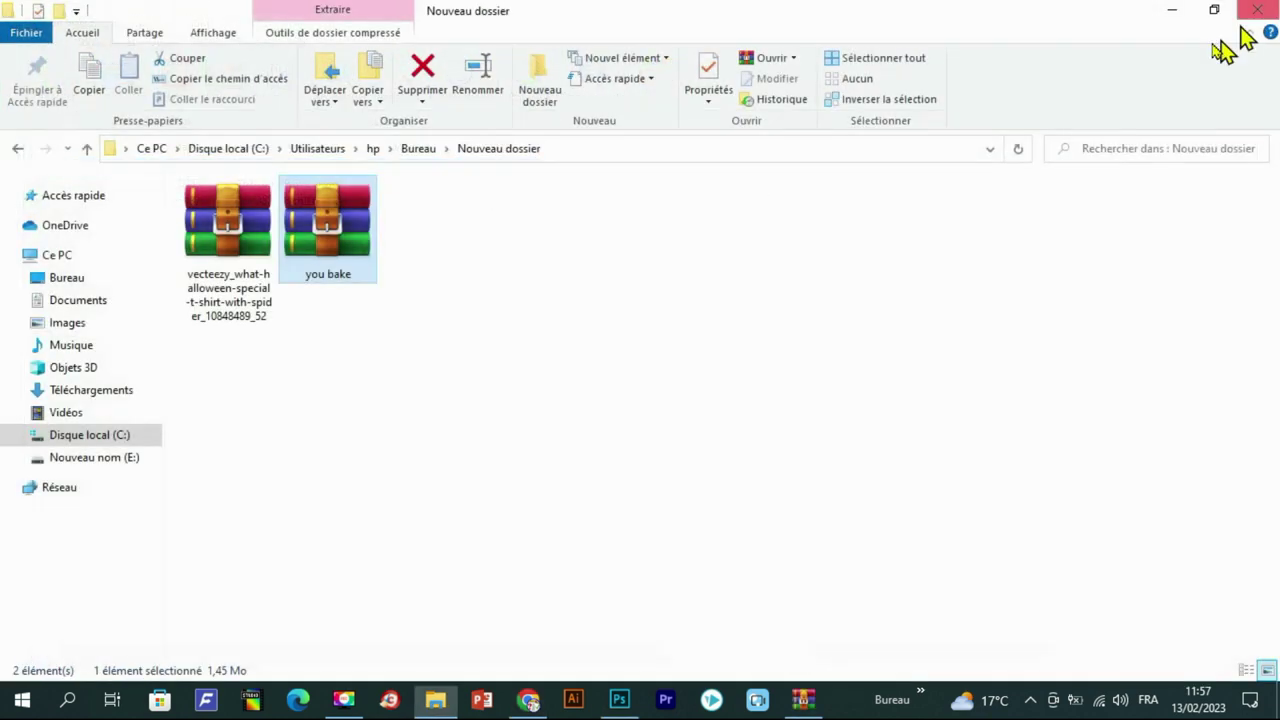
right_click(352, 212)
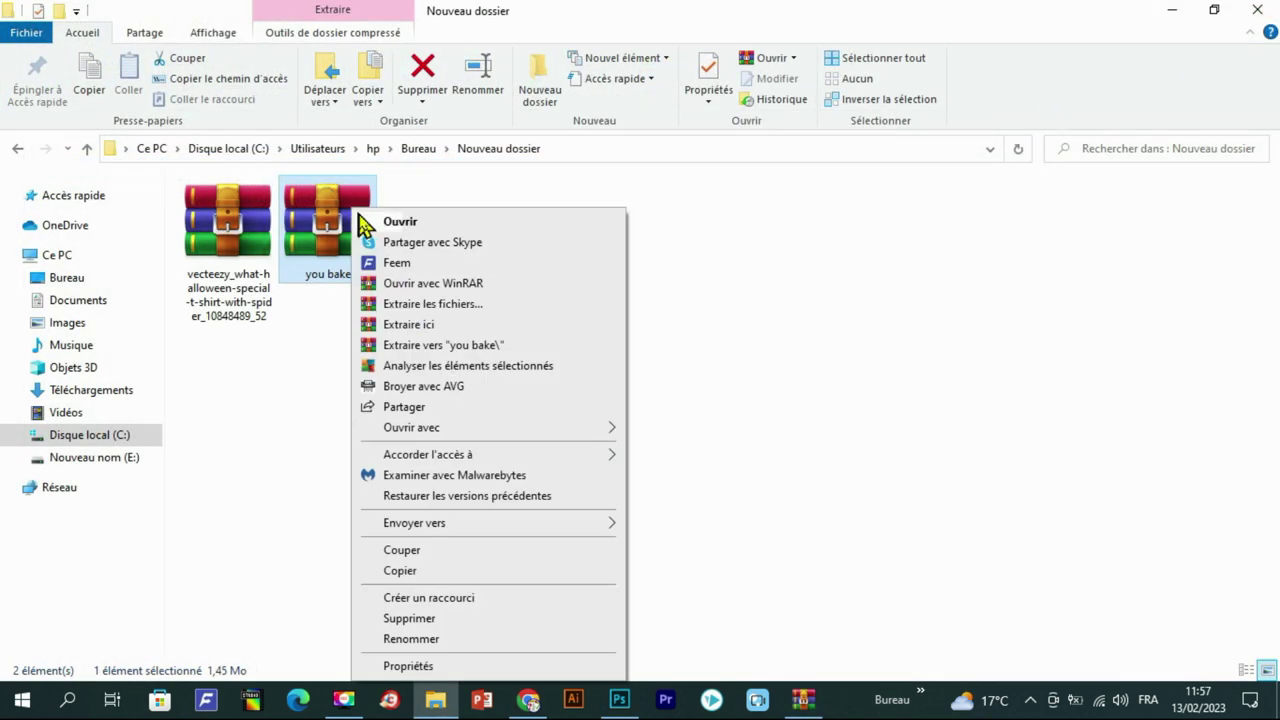
left_click(420, 326)
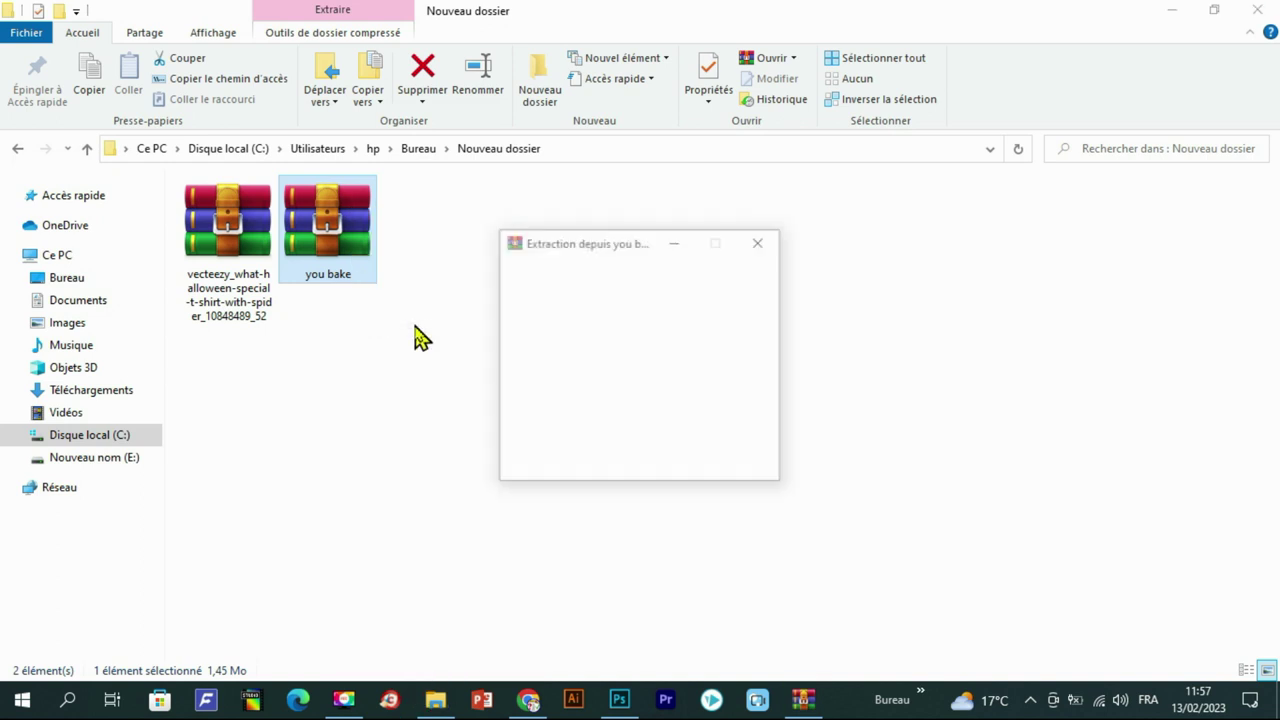
left_click(307, 348)
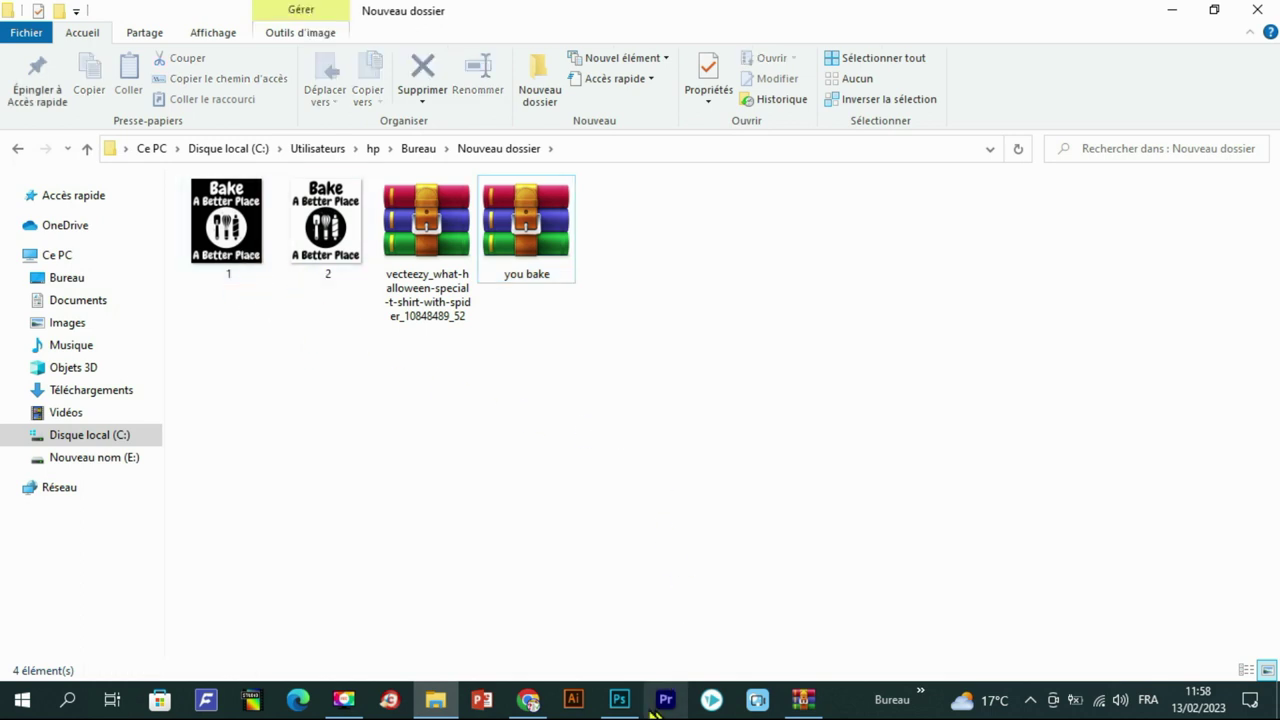
Open image 1 in Photoshop and erase its black background with the Magic Eraser Tool
left_click_drag(228, 232, 630, 708)
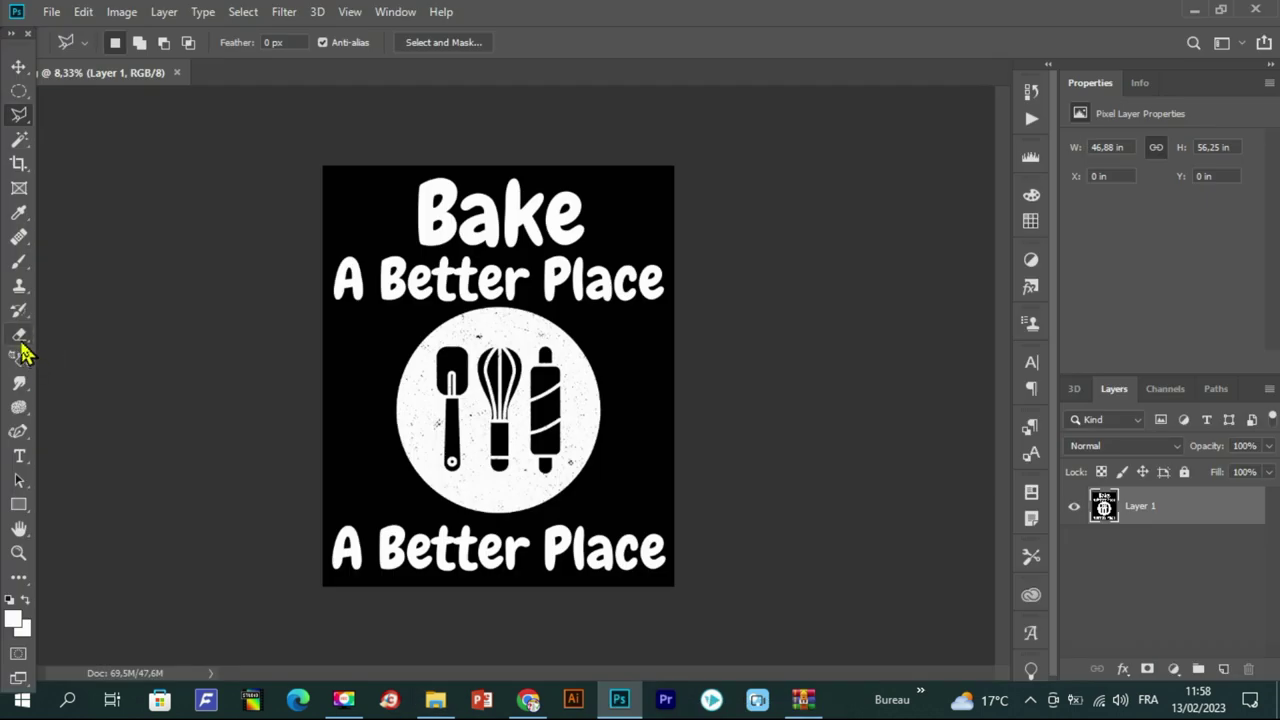
left_click(20, 338)
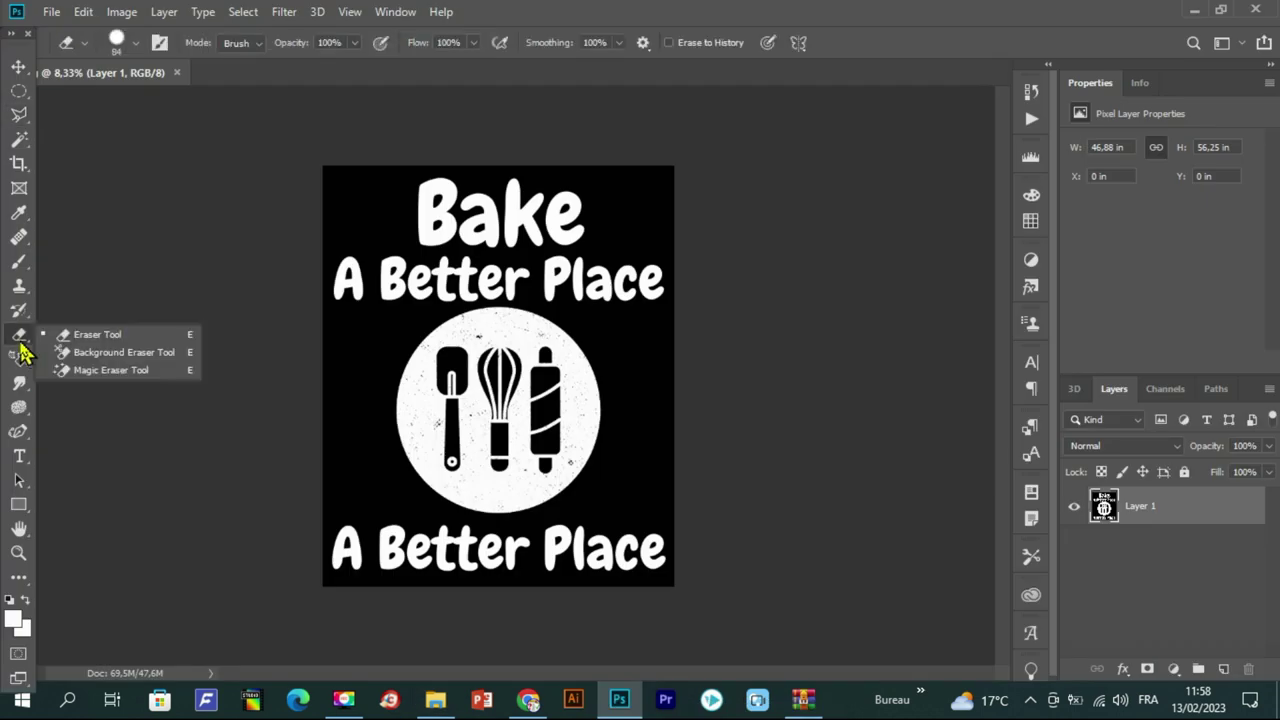
left_click(101, 375)
left_click(360, 346)
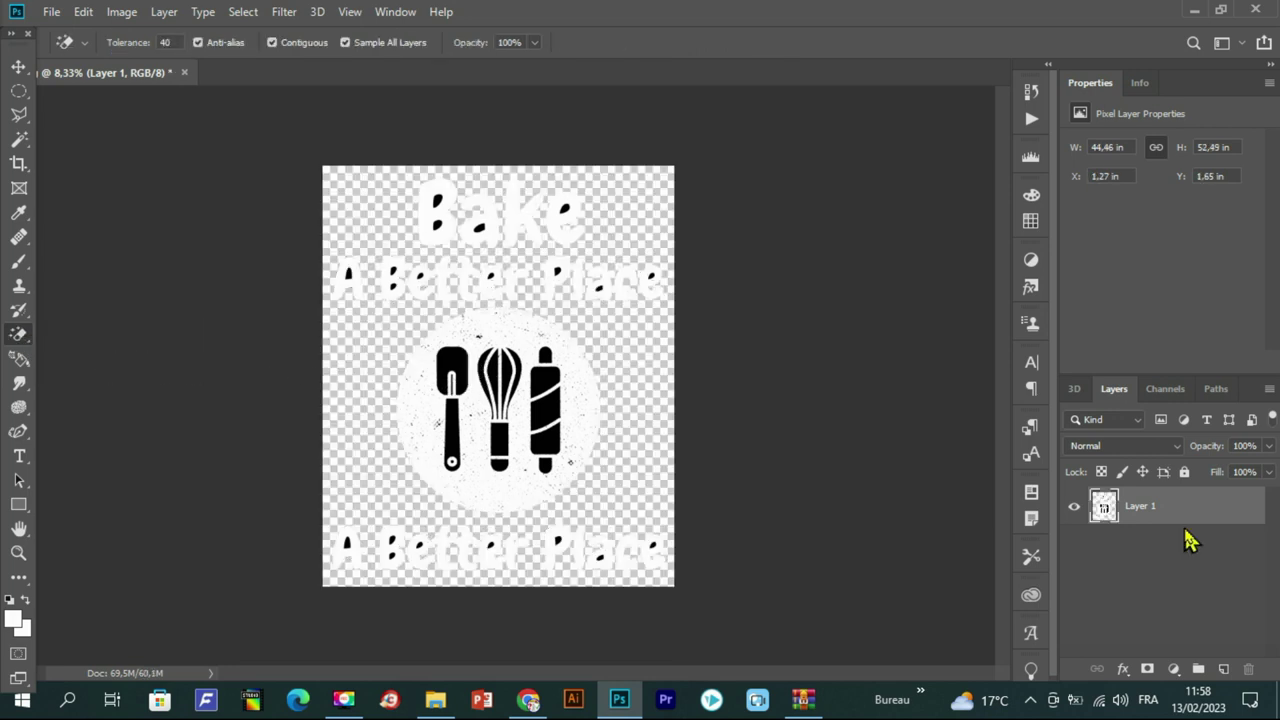
Erase the black areas left inside the letters of the white text
scroll(530, 258, "up", 3)
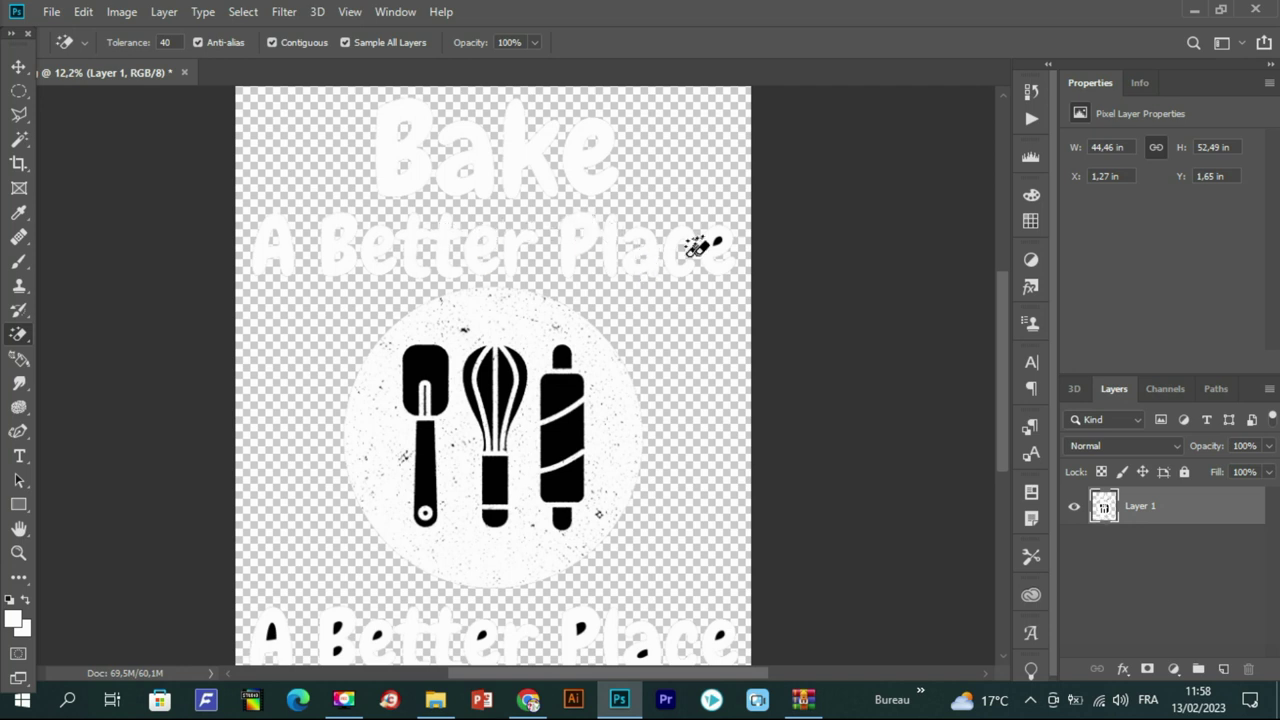
scroll(666, 371, "down", 3)
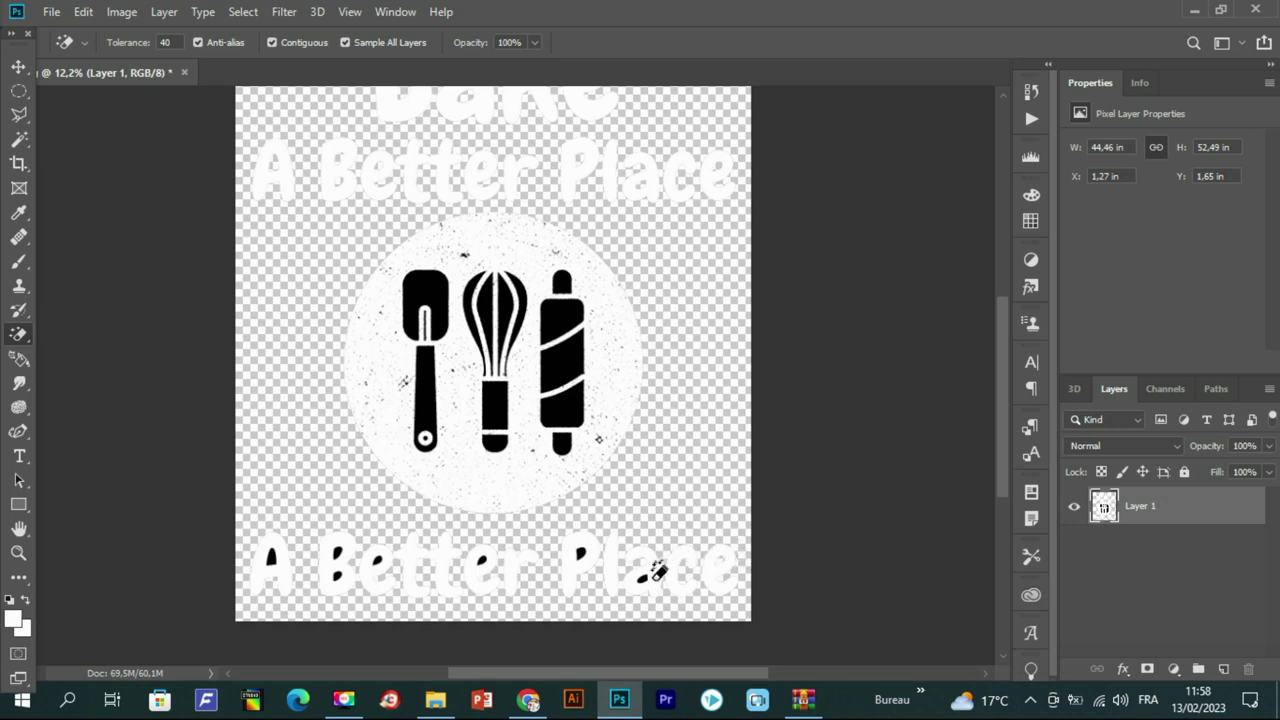
left_click(580, 551)
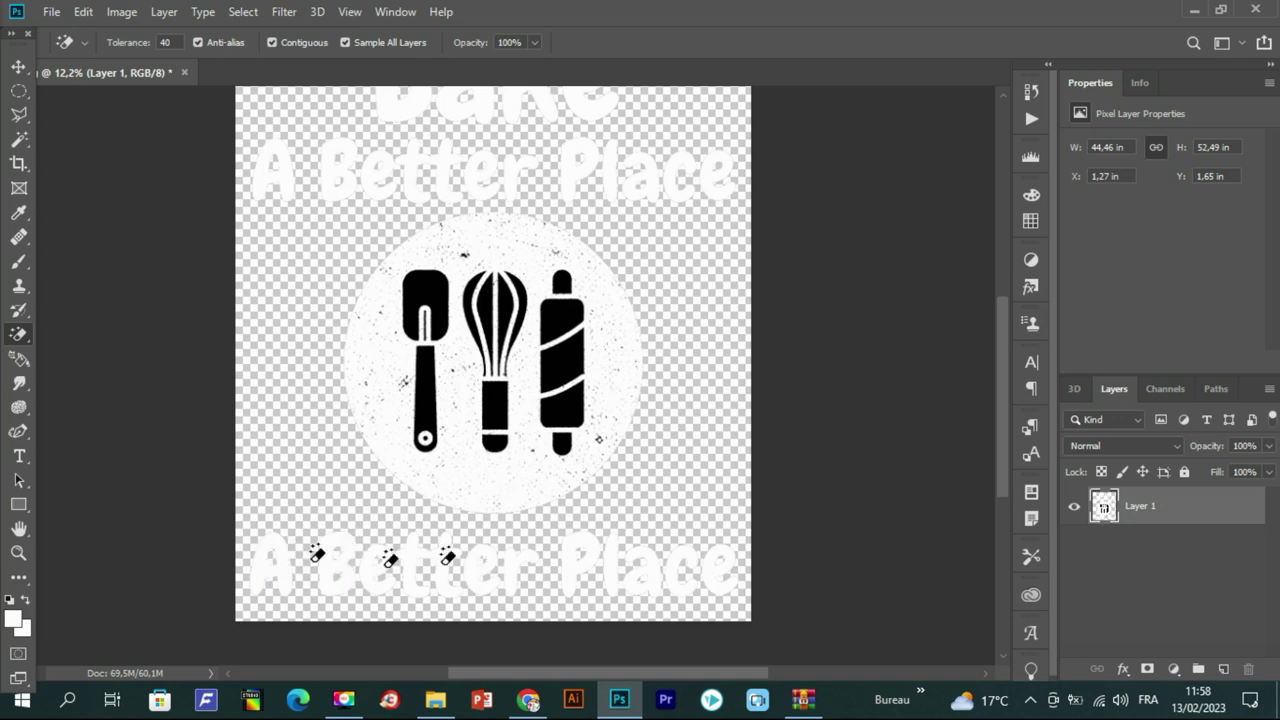
Try erasing the black parts of the rolling pin inside the circle
left_click(562, 340)
left_click(572, 378)
left_click(576, 415)
left_click(565, 440)
left_click(562, 283)
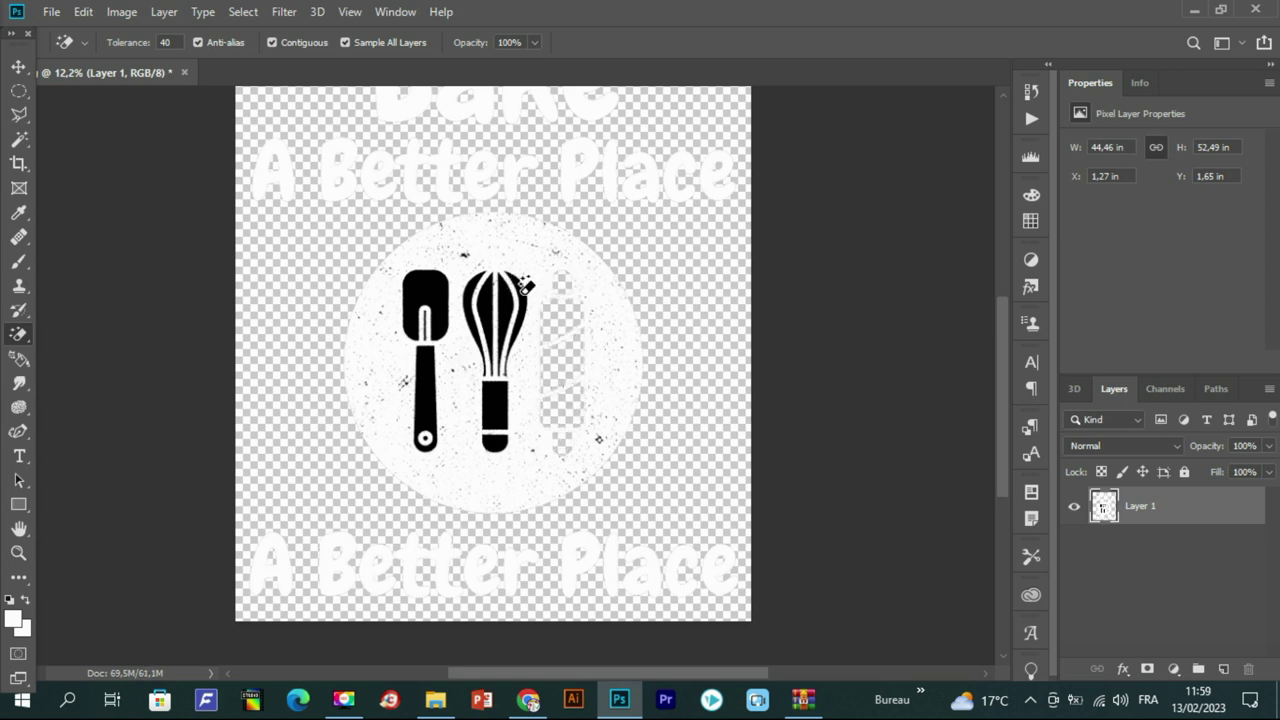
Try erasing the black parts of the whisk and the spatula inside the circle
left_click(521, 289)
left_click(506, 291)
left_click(488, 294)
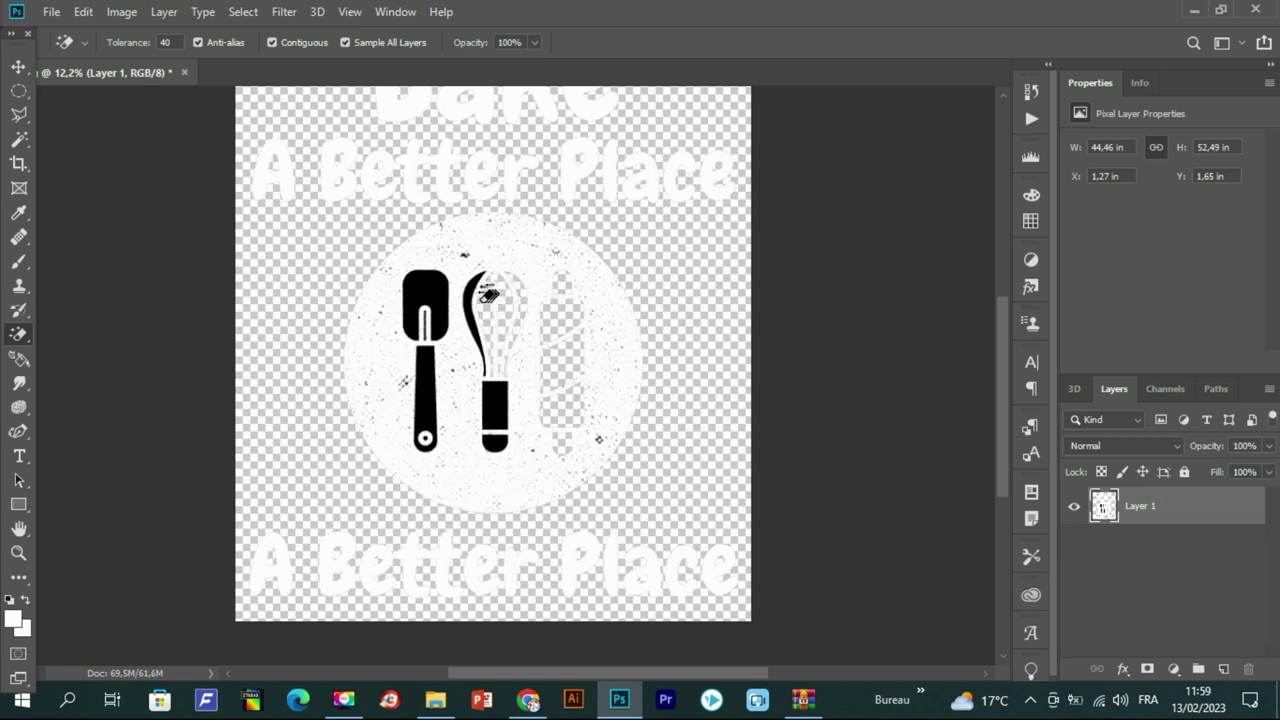
left_click(470, 310)
left_click(500, 415)
left_click(497, 440)
left_click(430, 400)
left_click(440, 285)
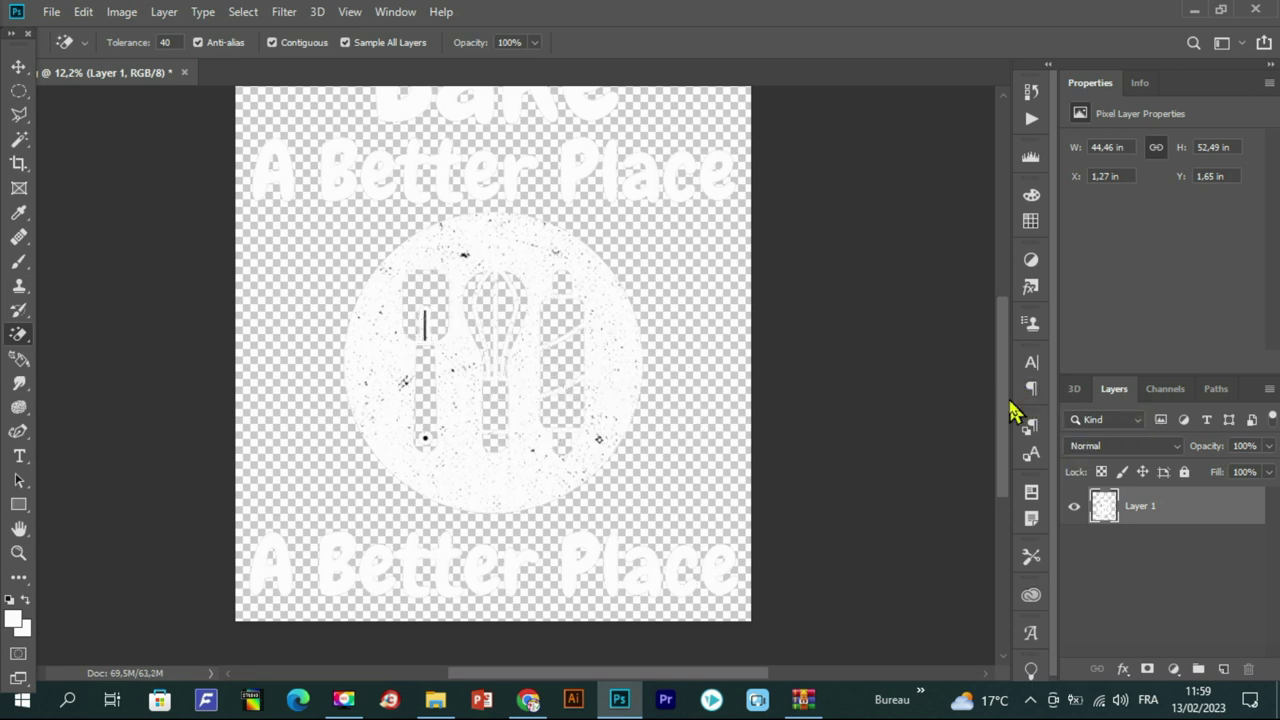
Undo the erasing of the spatula, whisk and rolling pin
scroll(1004, 405, "up", 2)
key("ctrl+z")
key("ctrl+z")
key("ctrl+z")
key("ctrl+z")
key("ctrl+z")
key("ctrl+z")
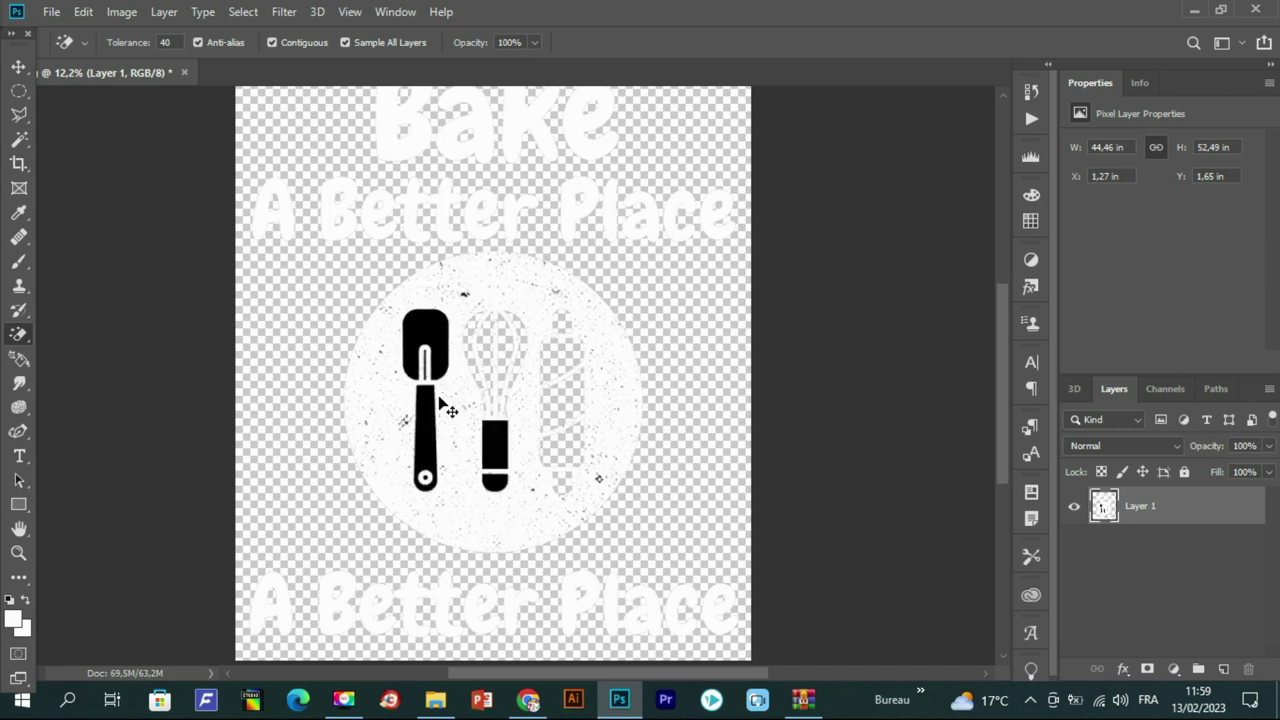
key("ctrl+z")
key("ctrl+z")
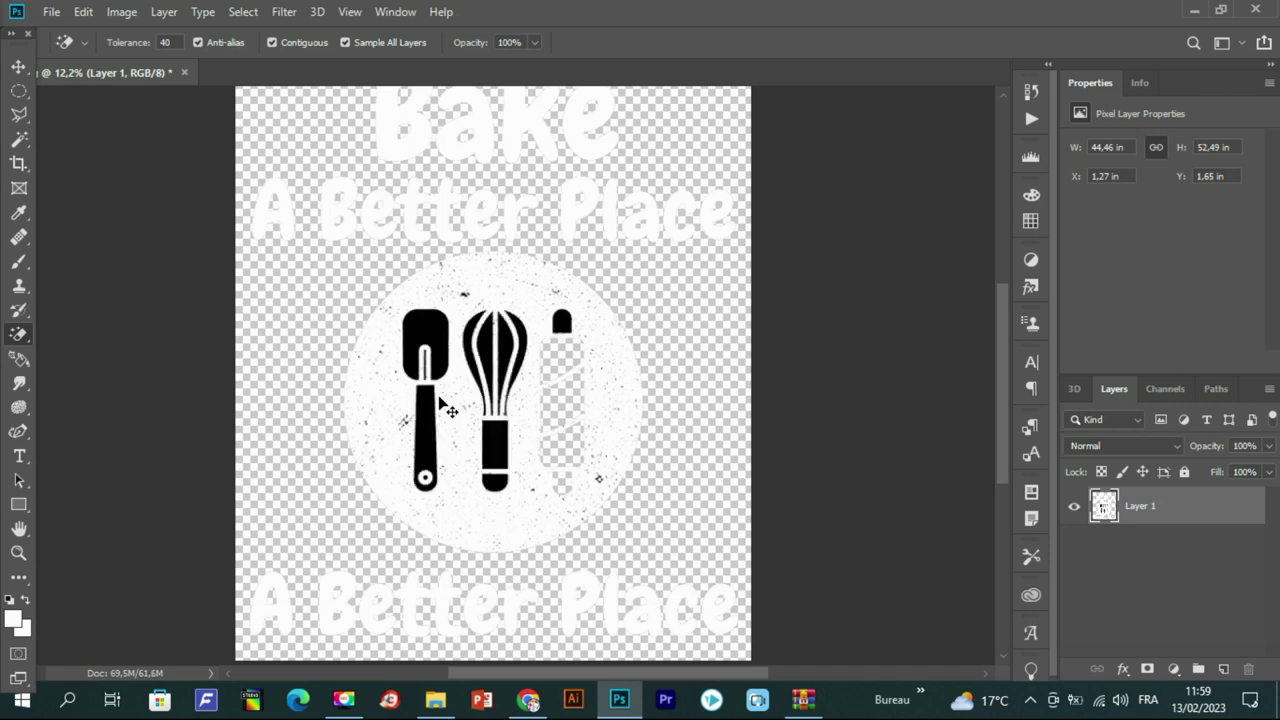
key("ctrl+z")
key("ctrl+z")
key("ctrl+z")
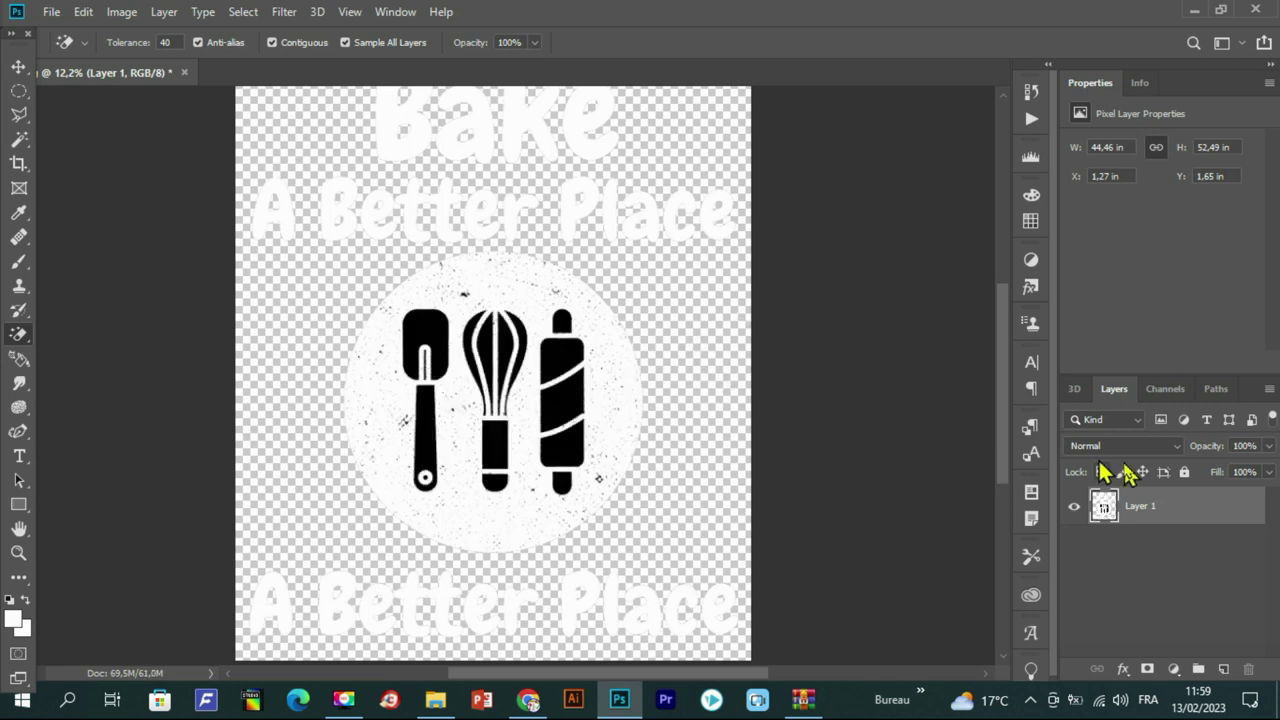
Check the cut-out artwork against the black Layer 3 and the white Layer 2 backgrounds
left_click_drag(1003, 415, 1022, 457)
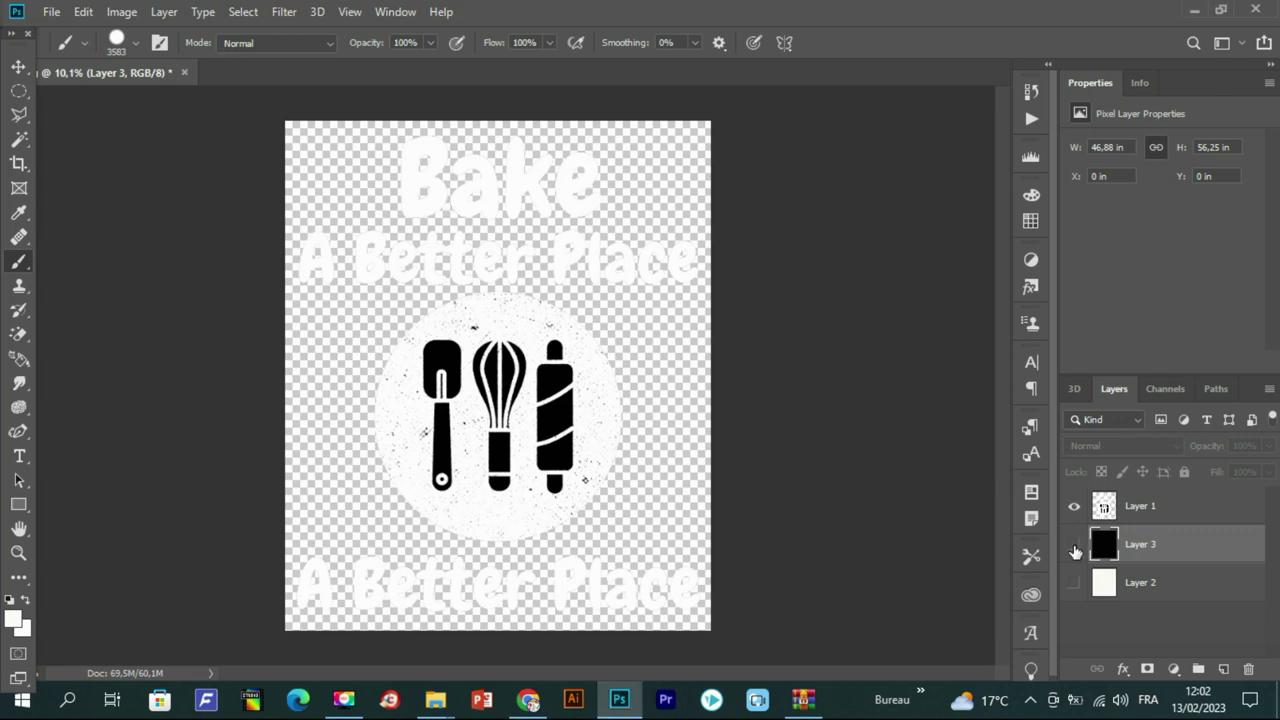
left_click(1074, 548)
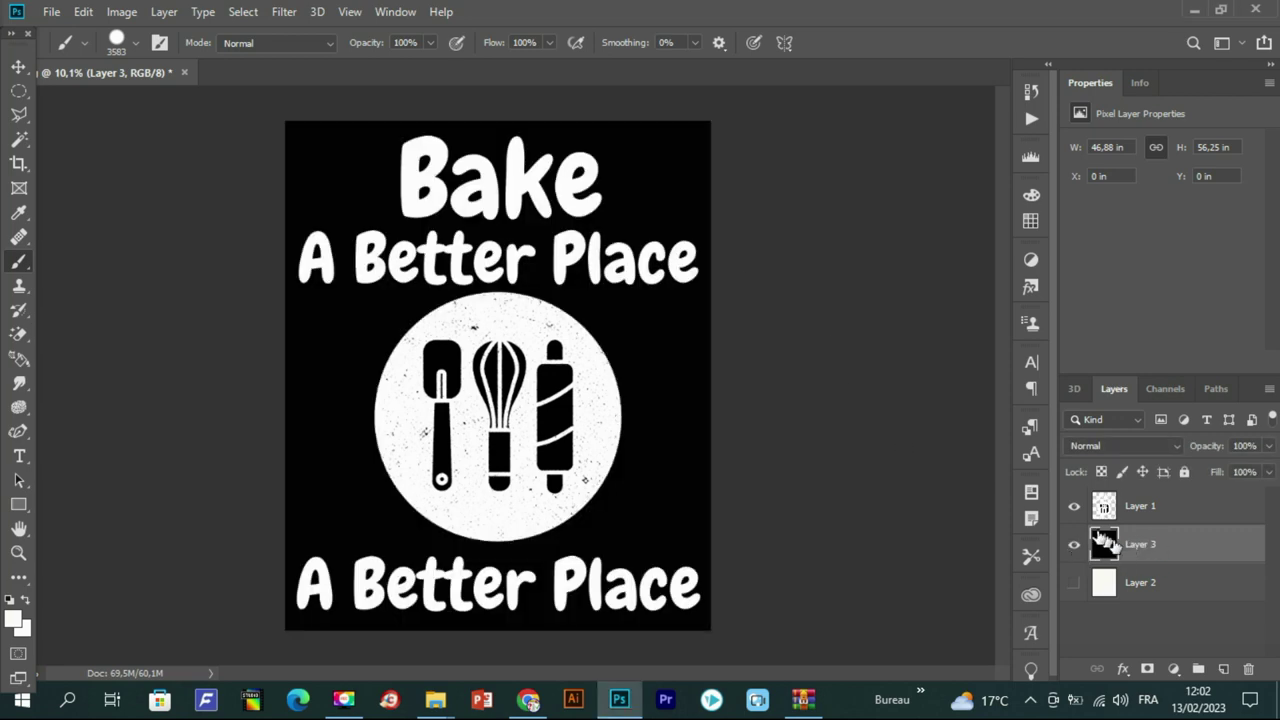
left_click(1074, 582)
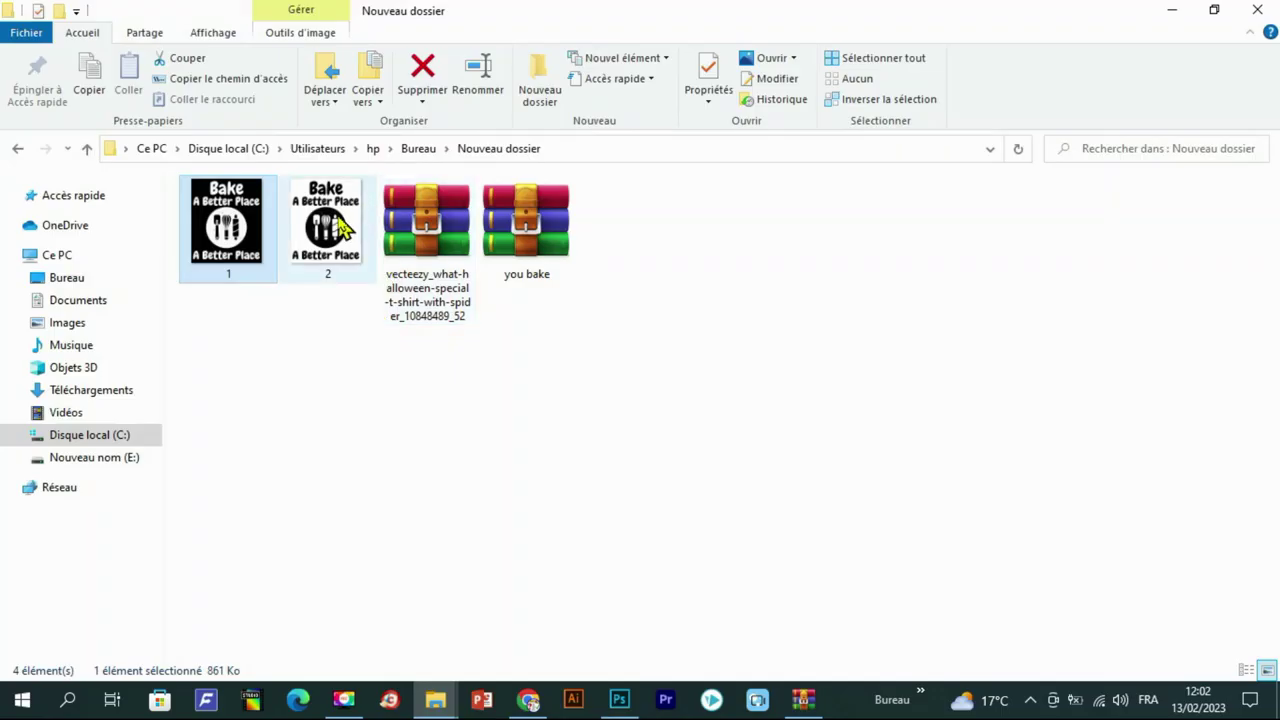
Place image 2 into the Photoshop document and erase its white background with the Magic Eraser Tool
left_click_drag(340, 228, 520, 237)
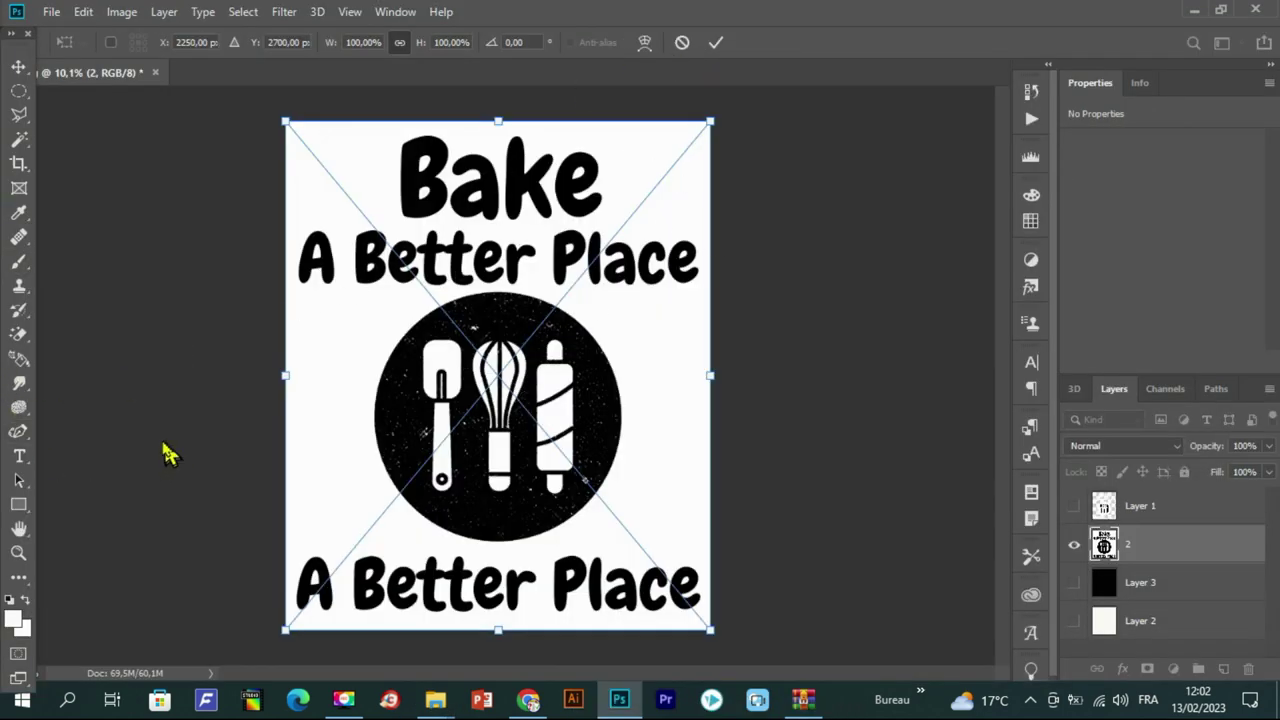
key("Return")
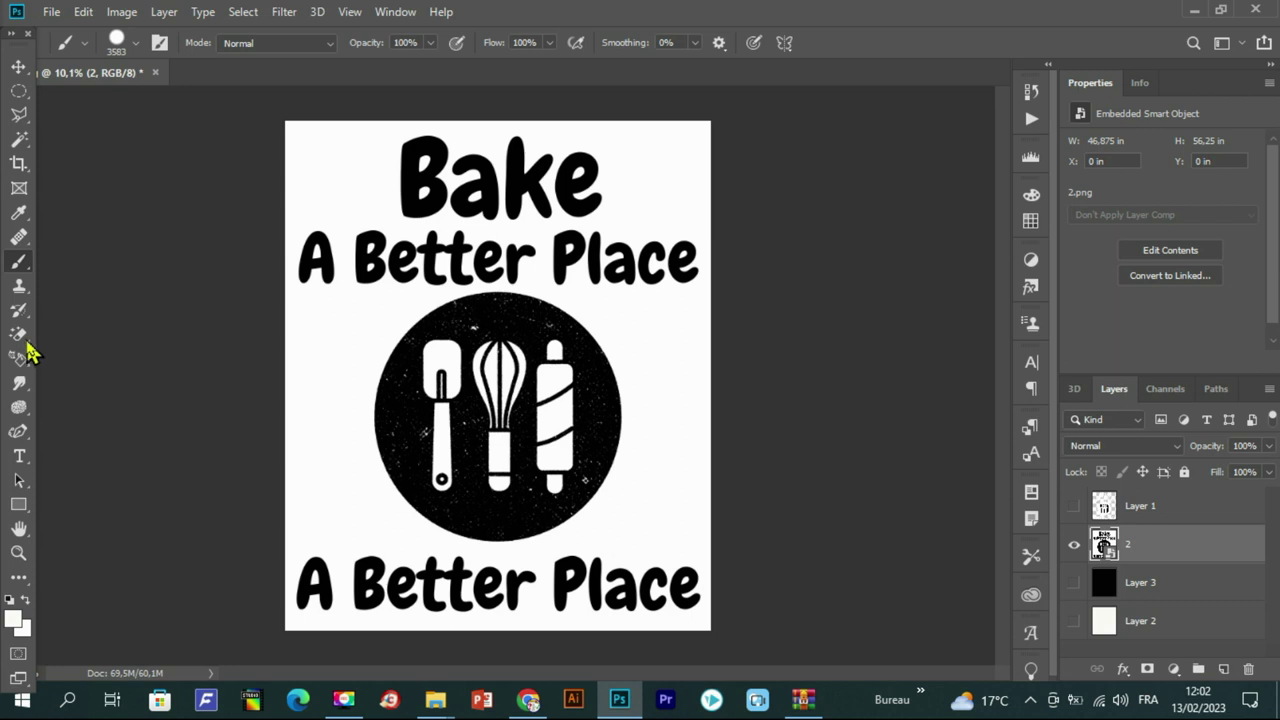
left_click(24, 340)
right_click(25, 343)
left_click(86, 368)
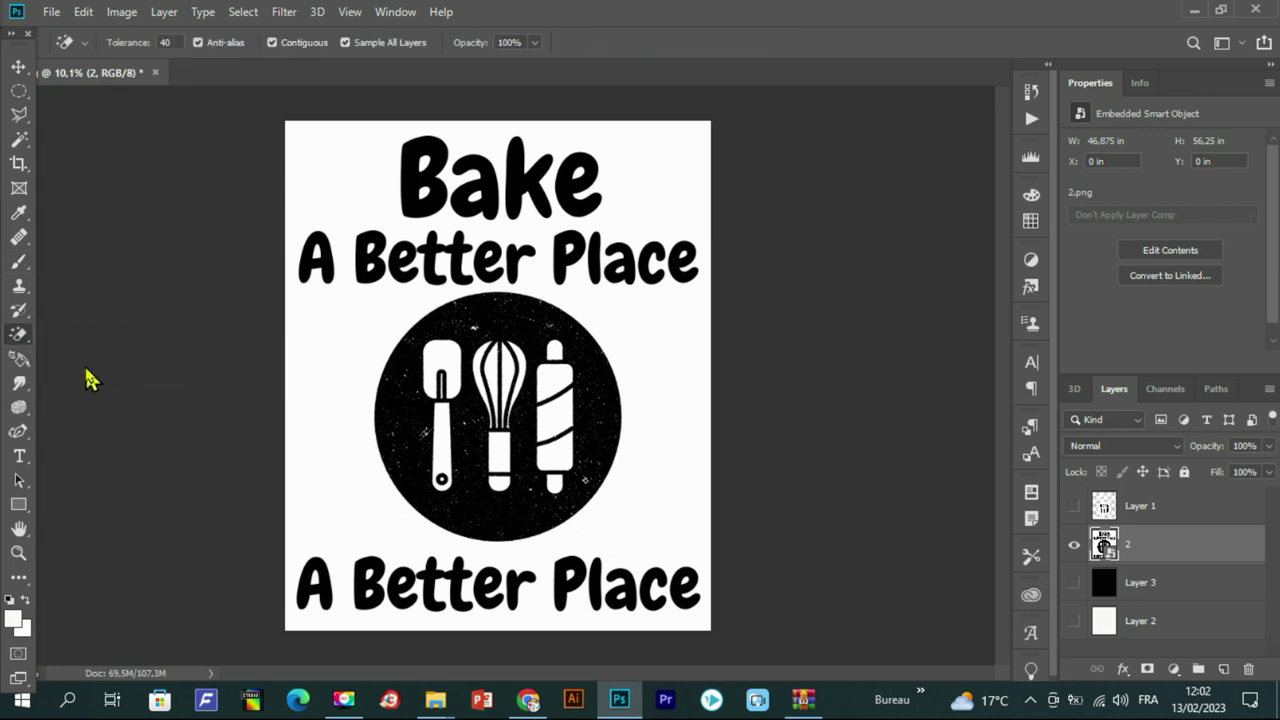
left_click(329, 337)
left_click(605, 286)
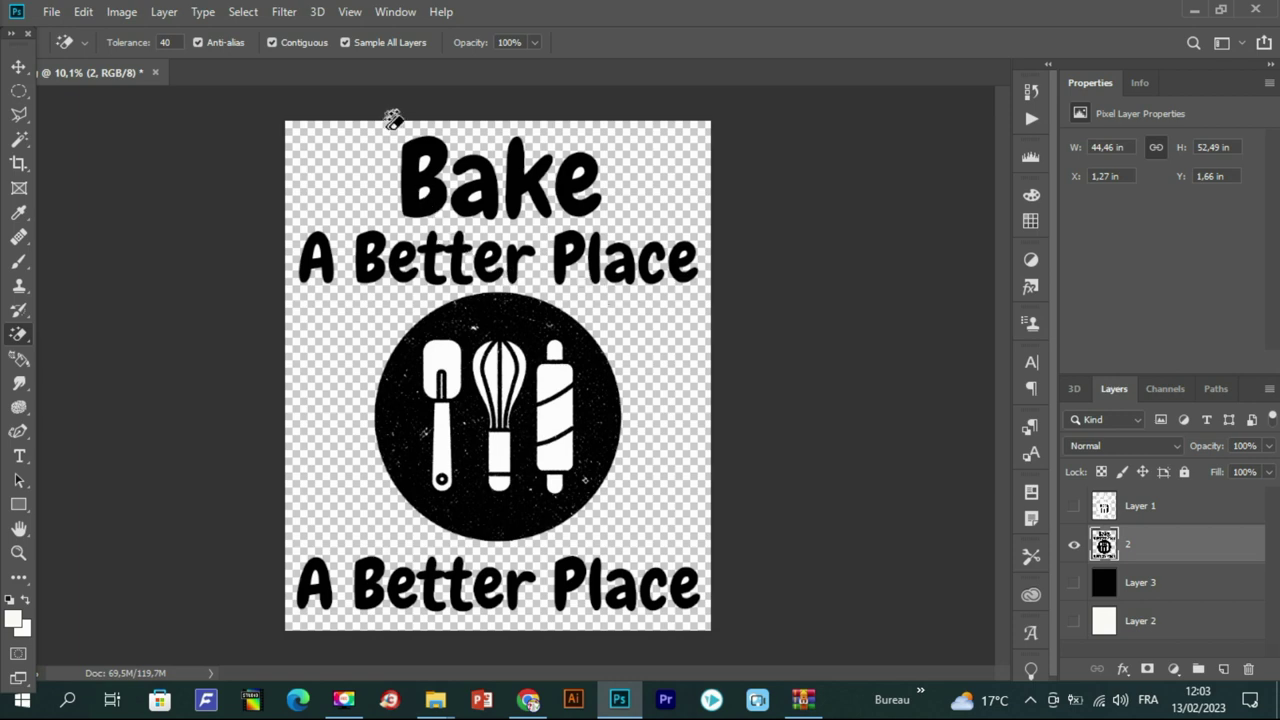
Erase the white areas left inside the black letters and check the cutout against the white Layer 2
scroll(400, 95, "up", 2)
scroll(620, 183, "up", 3)
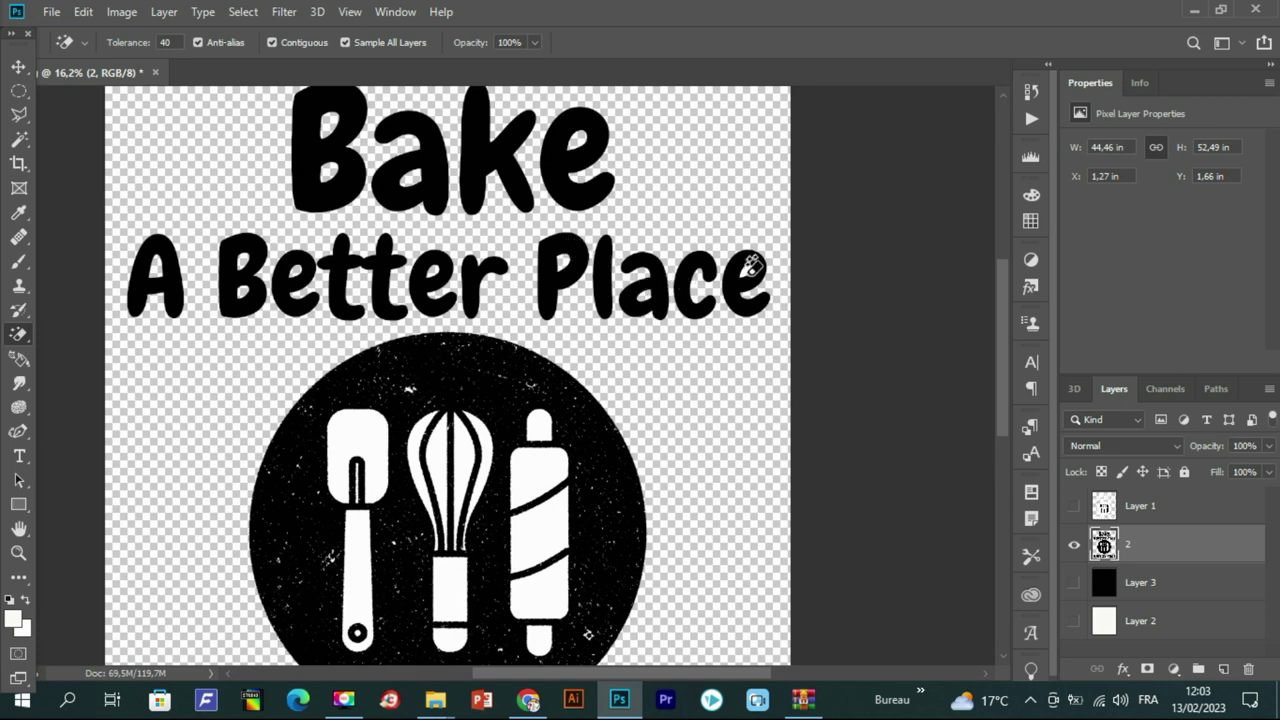
scroll(1005, 340, "down", 5)
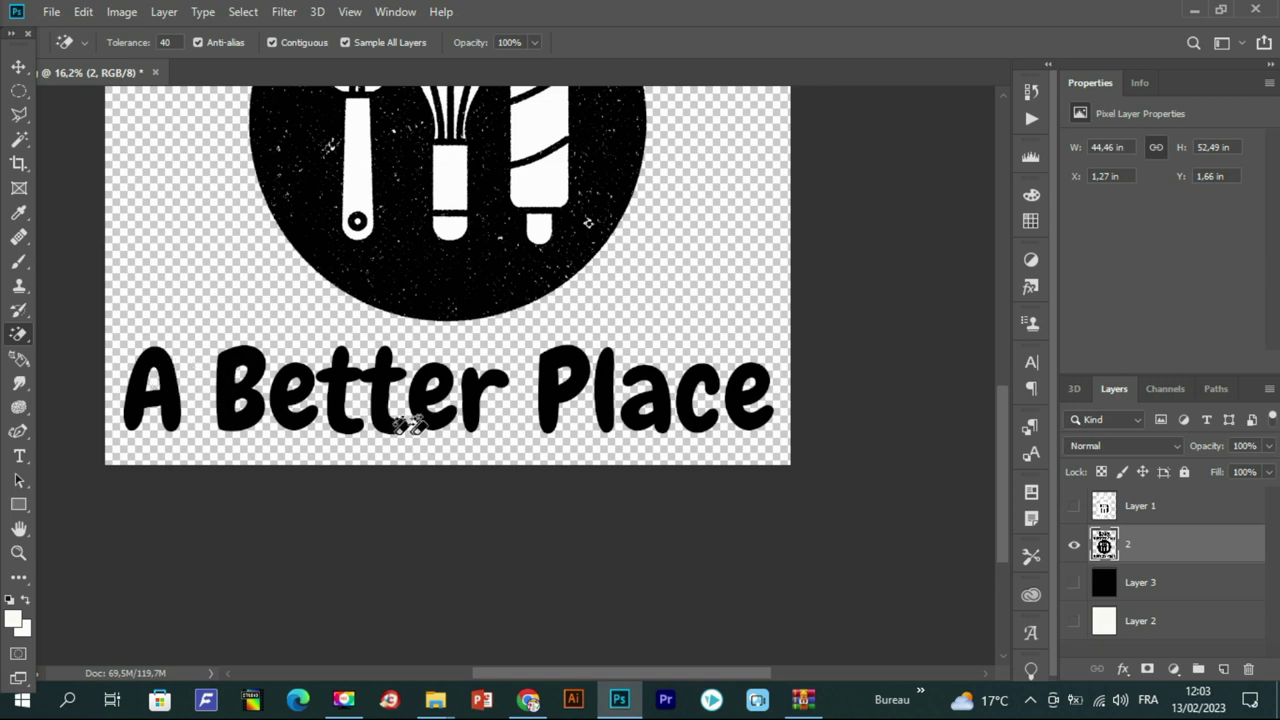
scroll(433, 437, "up", 1)
scroll(526, 323, "down", 4)
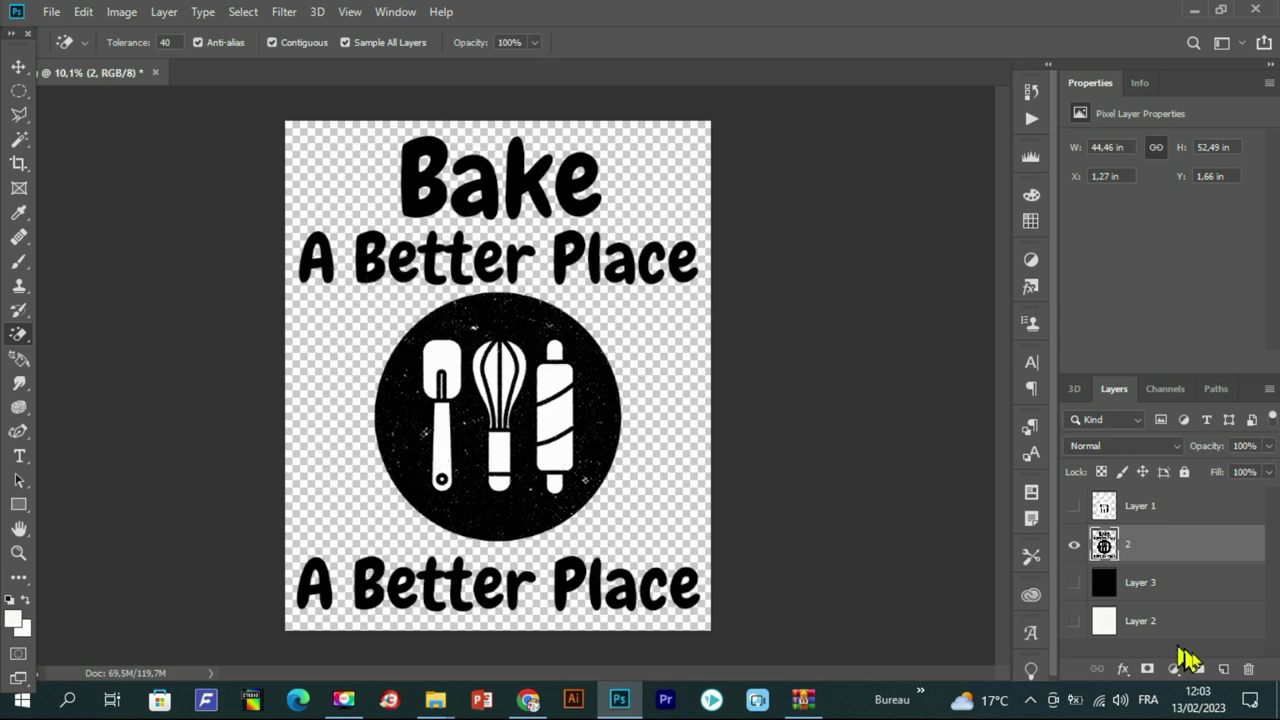
left_click(1074, 627)
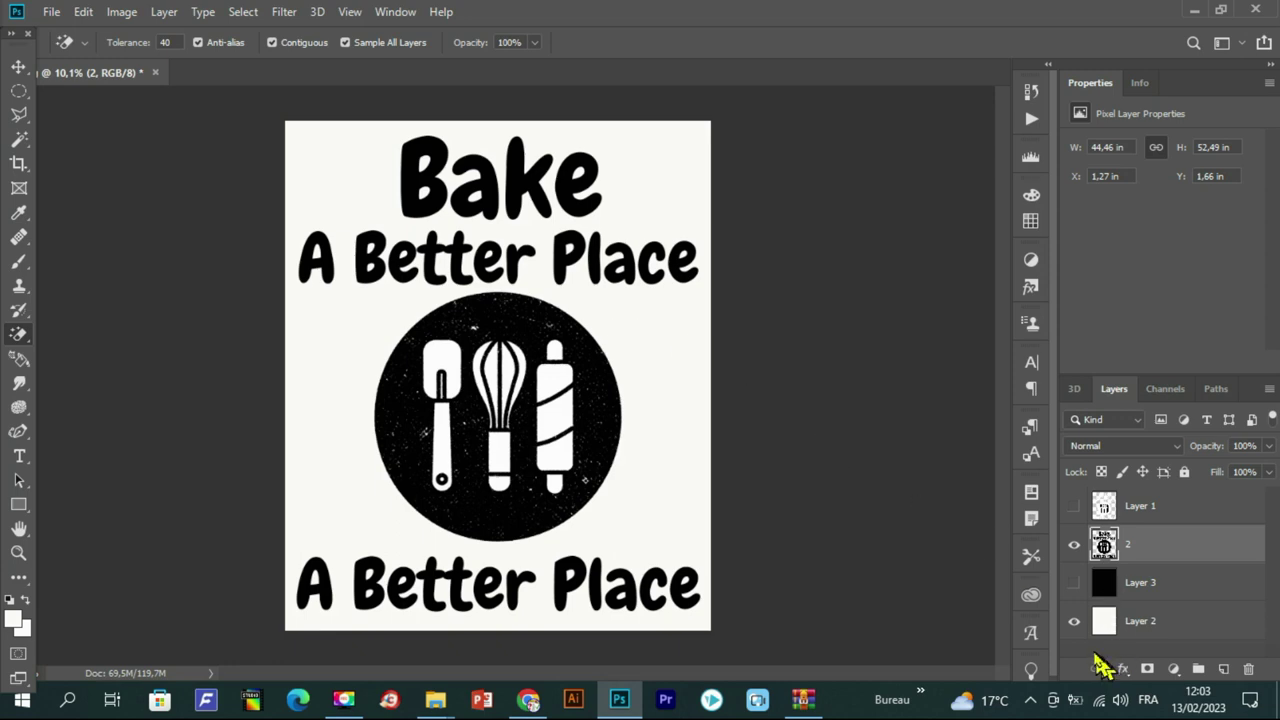
left_click(1074, 624)
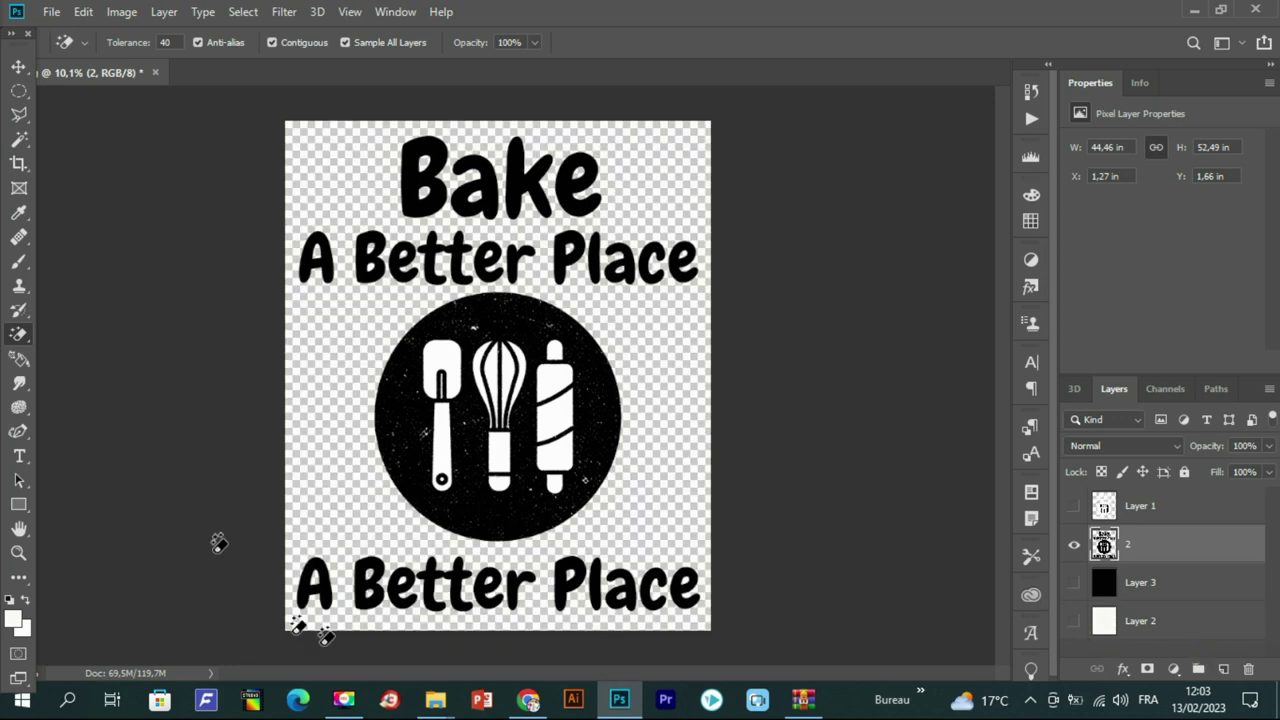
Save the black-lettered cutout as a PNG file named xs in Nouveau dossier and select the saved file in File Explorer
left_click(51, 11)
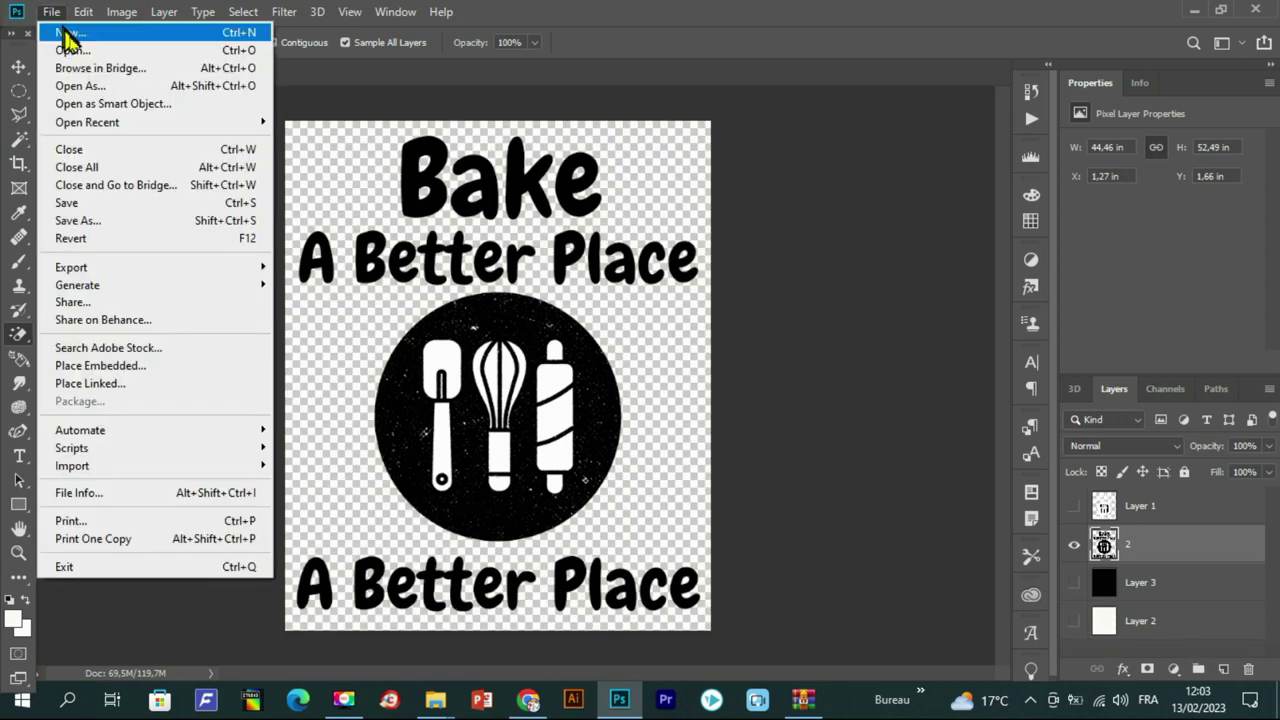
left_click(135, 220)
left_click(223, 377)
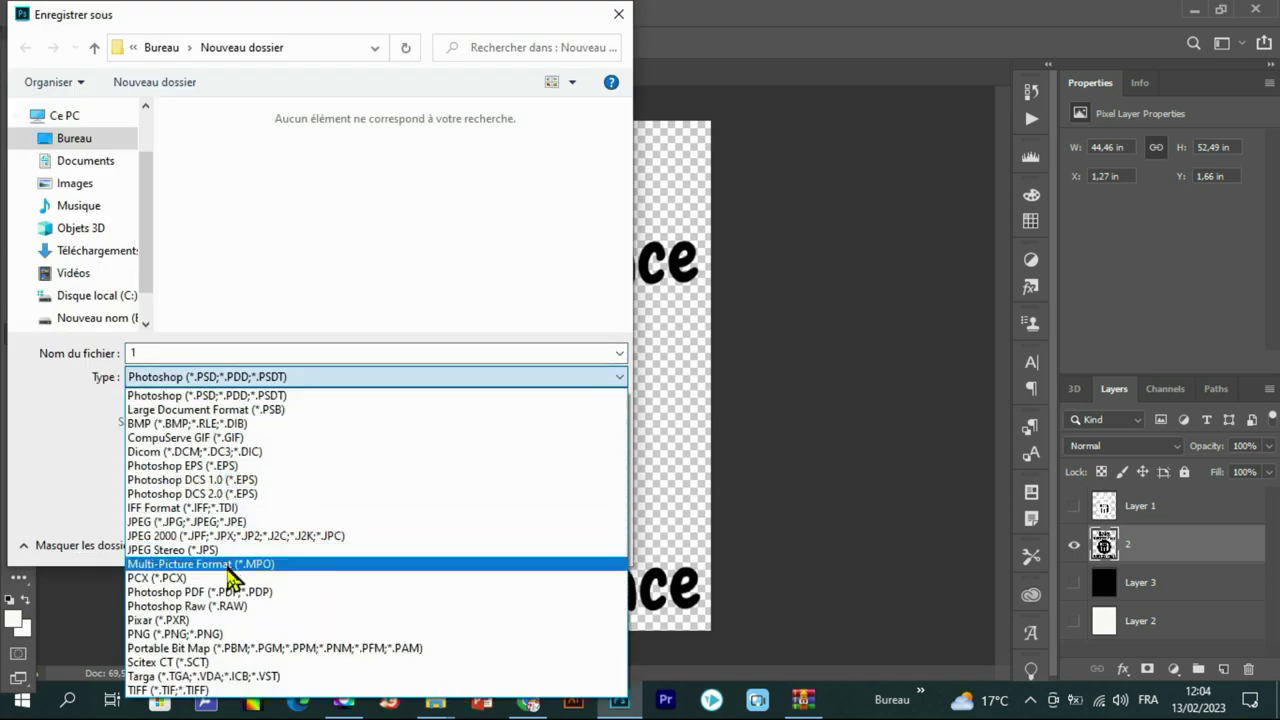
left_click(190, 634)
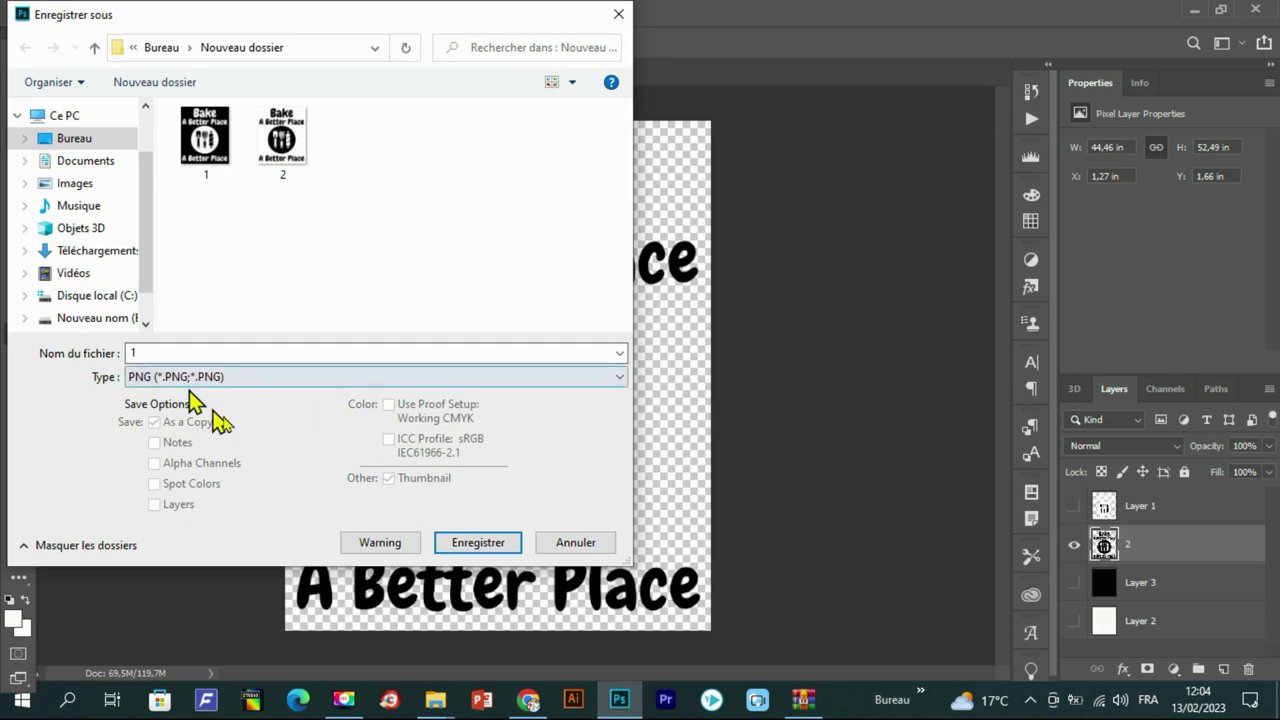
double_click(171, 352)
type("xs")
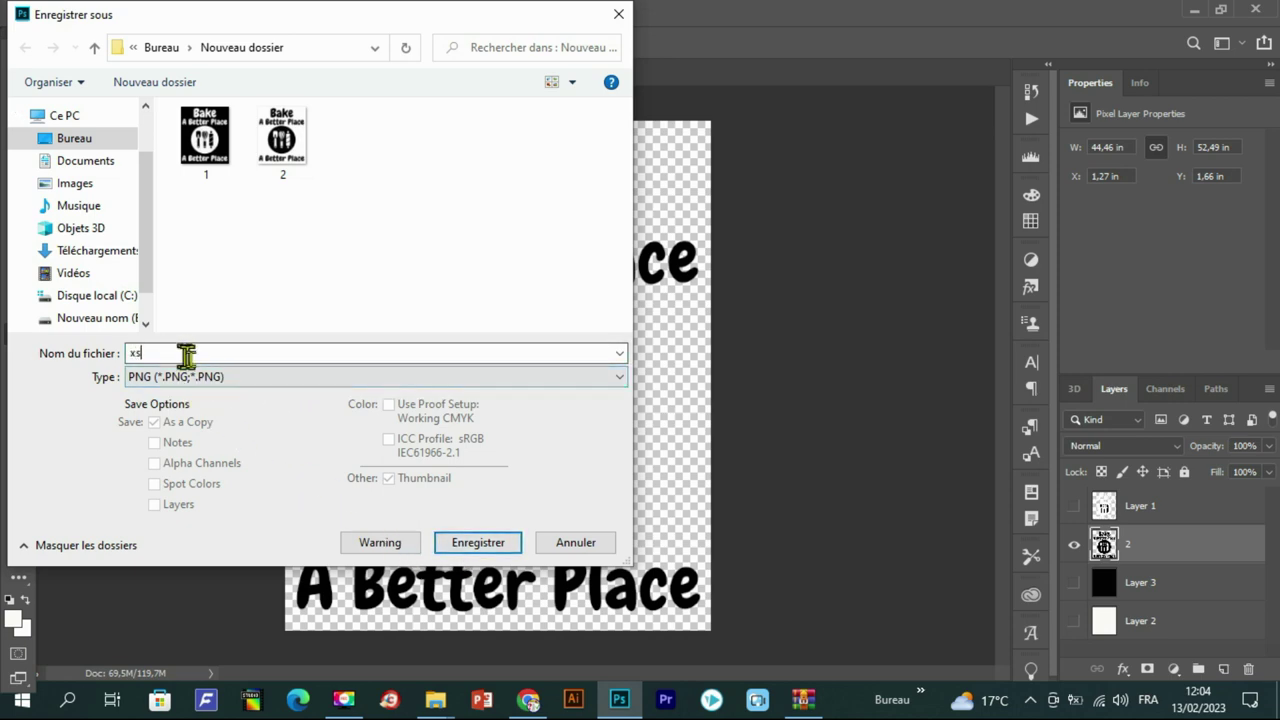
left_click(478, 543)
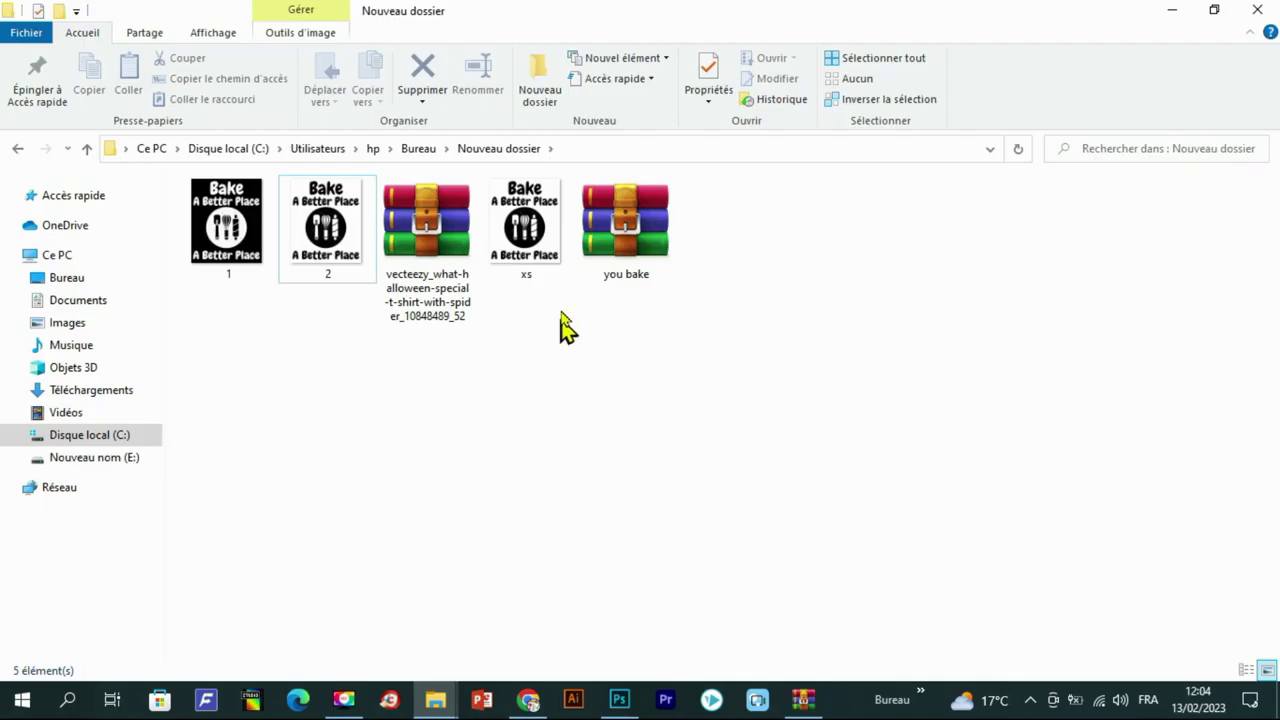
left_click(535, 272)
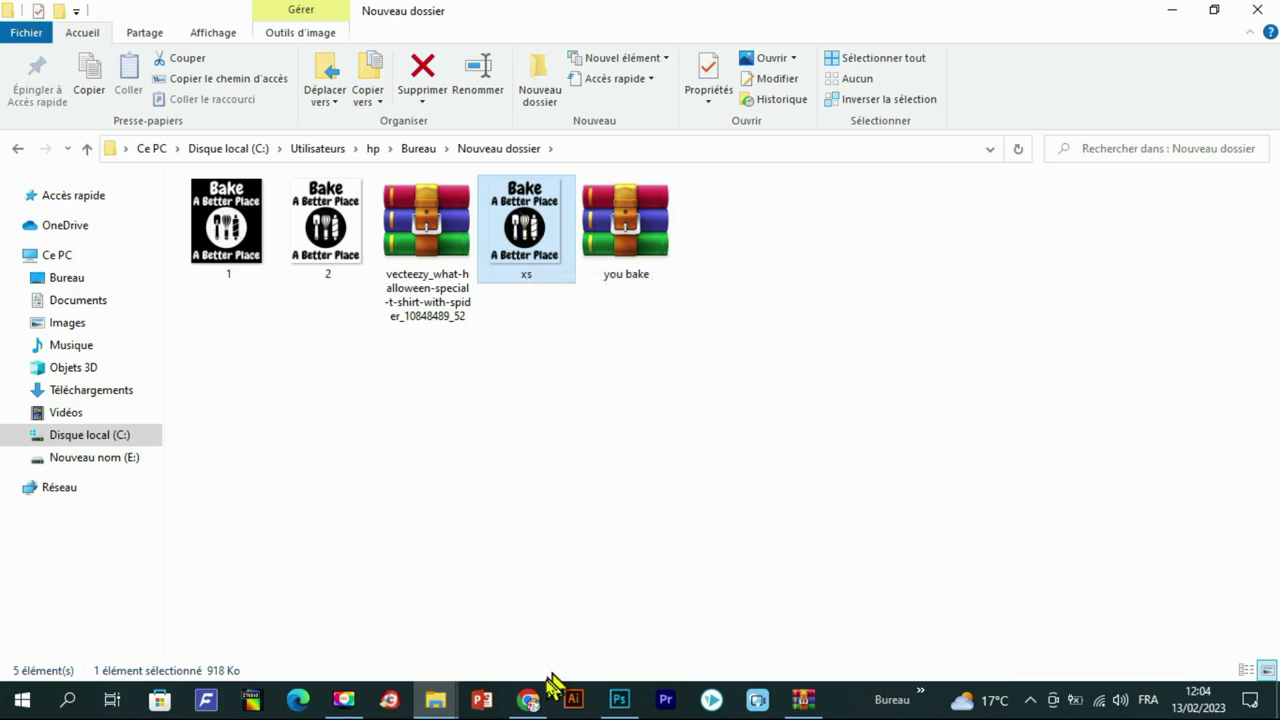
Switch back to Photoshop, hide the layer named 2 and show Layer 1 with the white-lettered design
left_click(619, 699)
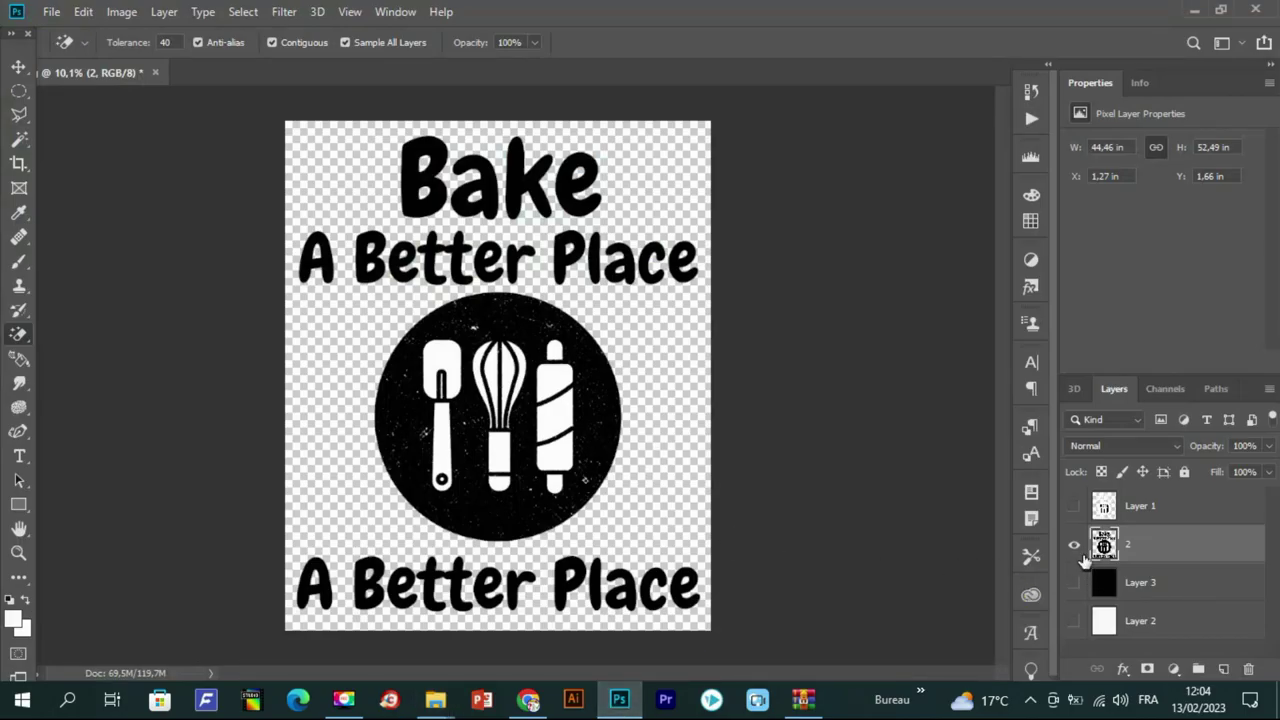
left_click(1073, 548)
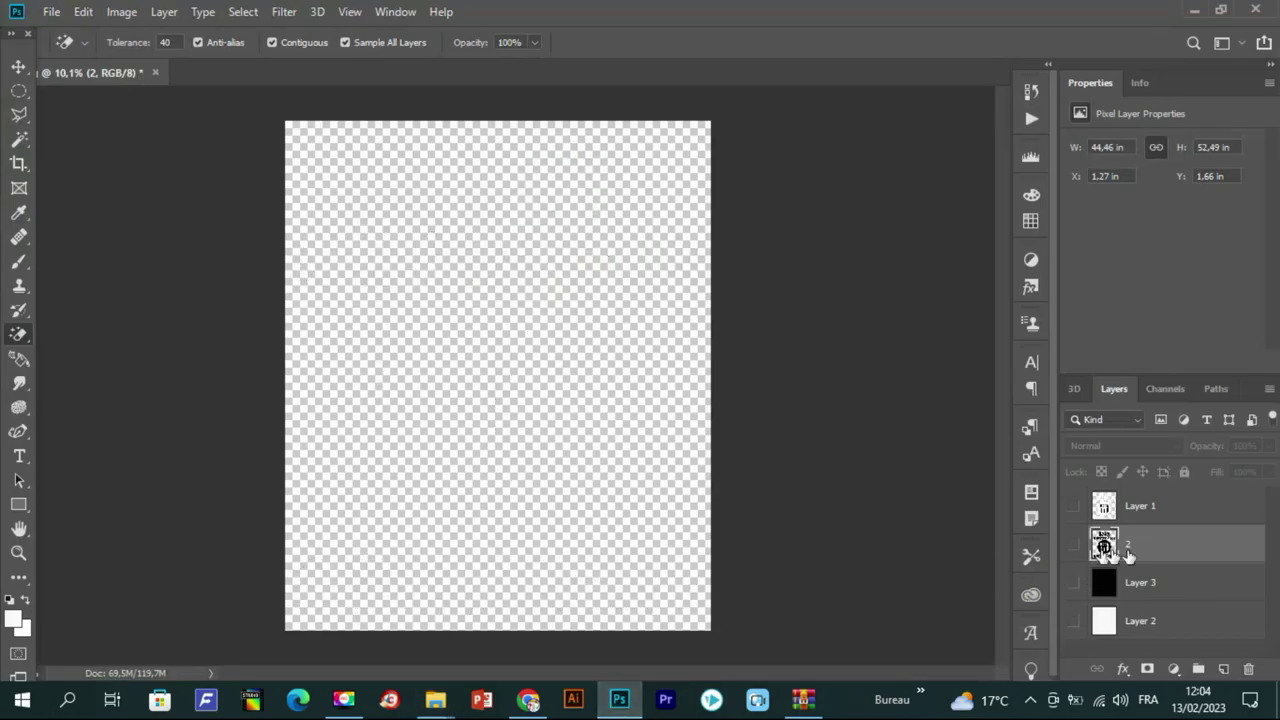
left_click(1075, 508)
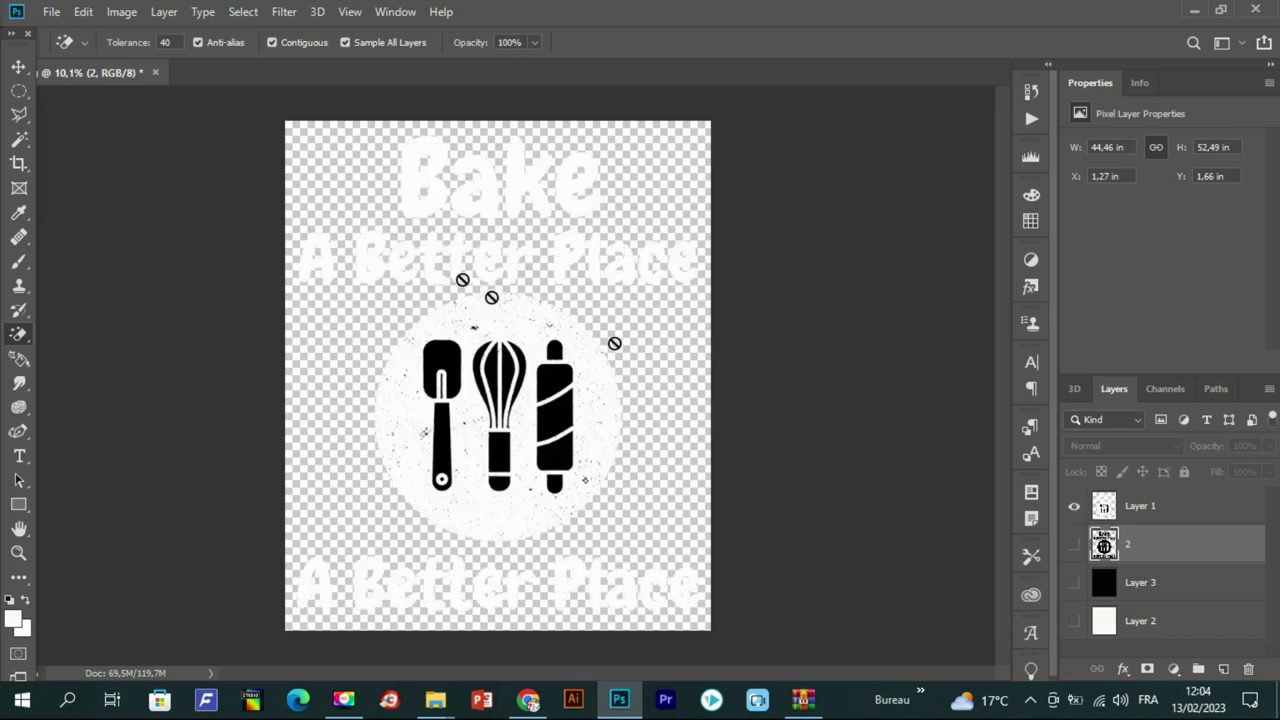
Save the white-lettered cutout as a PNG file named fgv in Nouveau dossier, accepting the PNG options
left_click(54, 12)
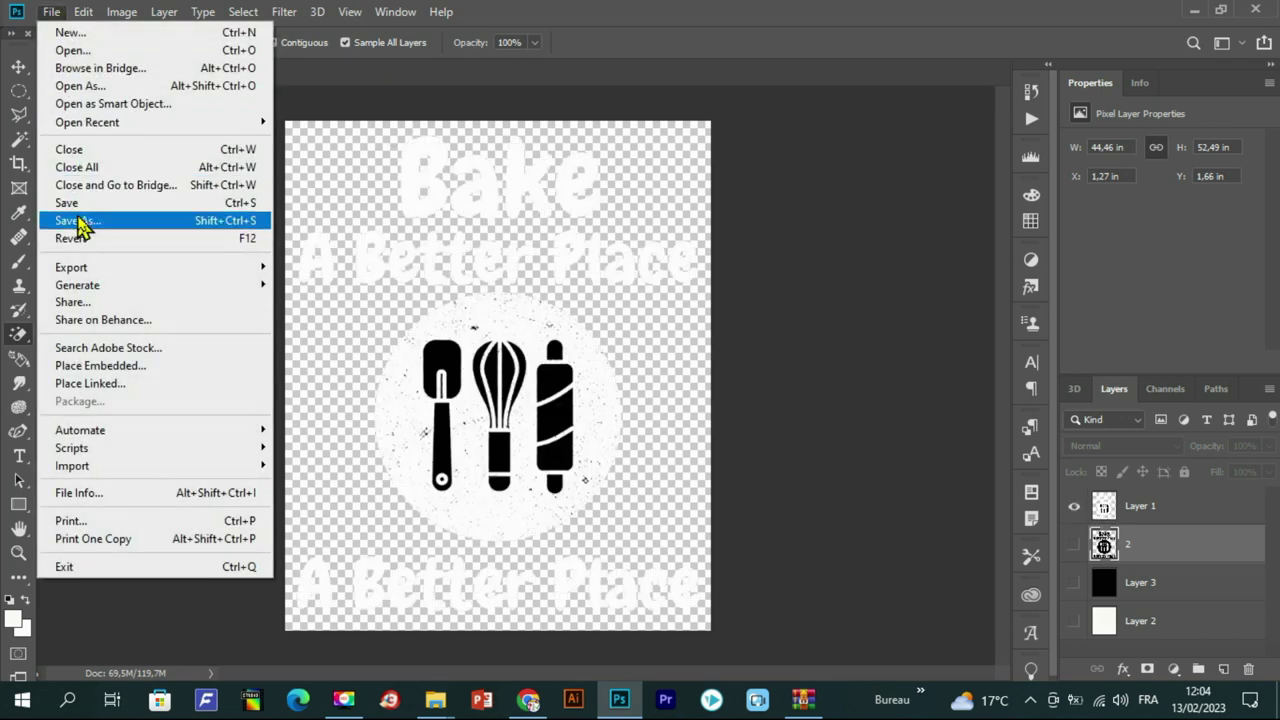
left_click(80, 222)
left_click(192, 378)
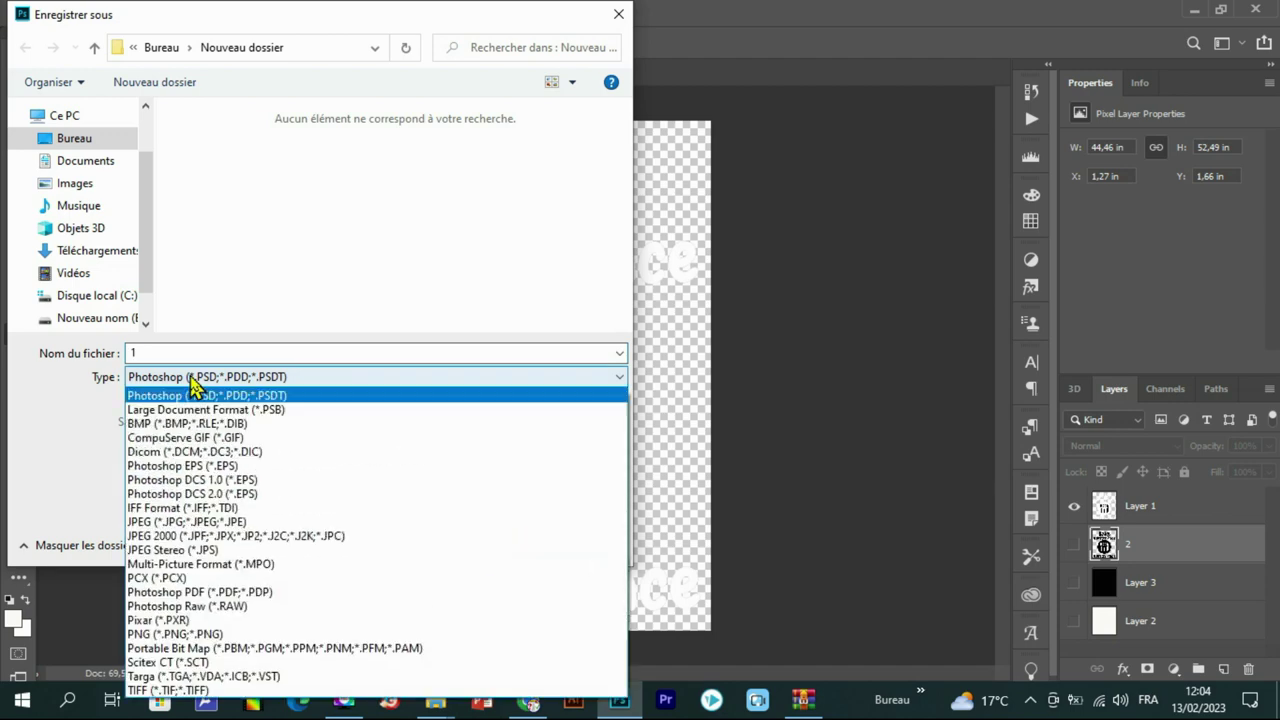
left_click(216, 640)
double_click(180, 353)
type("fgv")
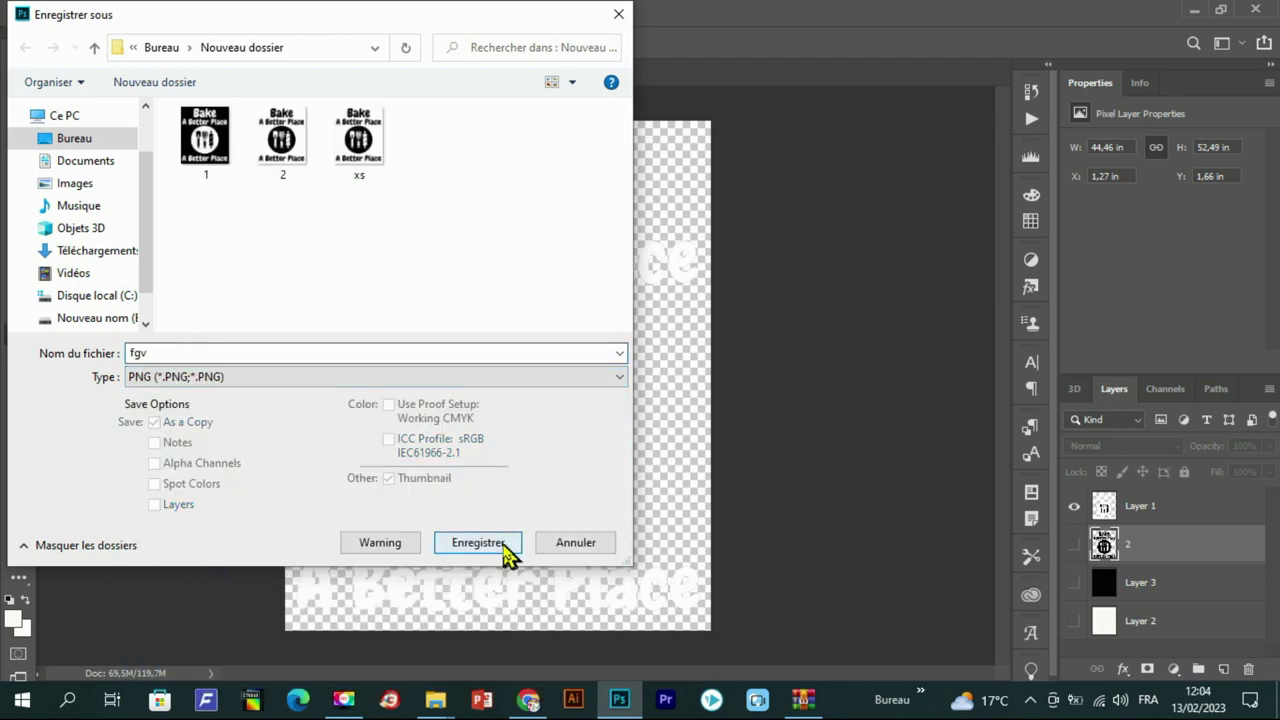
left_click(478, 542)
left_click(673, 204)
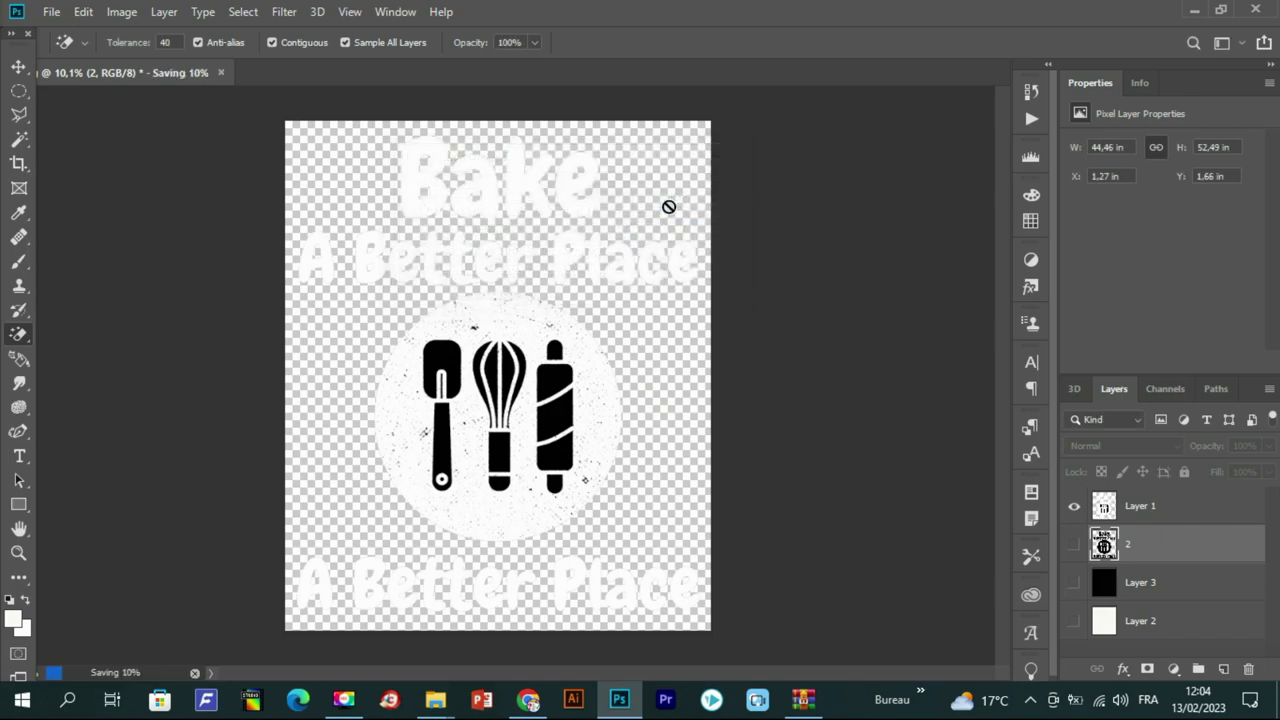
Compare the exported files fgv and xs in the Nouveau dossier folder in File Explorer
left_click(618, 704)
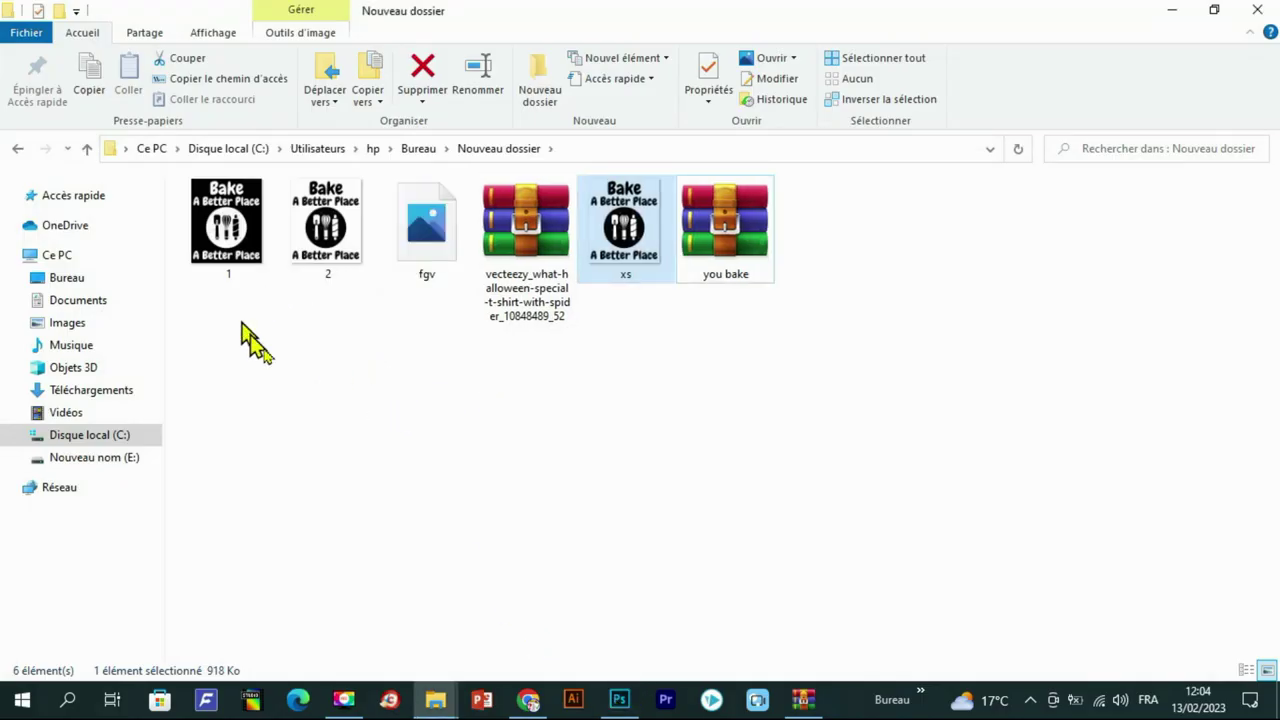
left_click(420, 243)
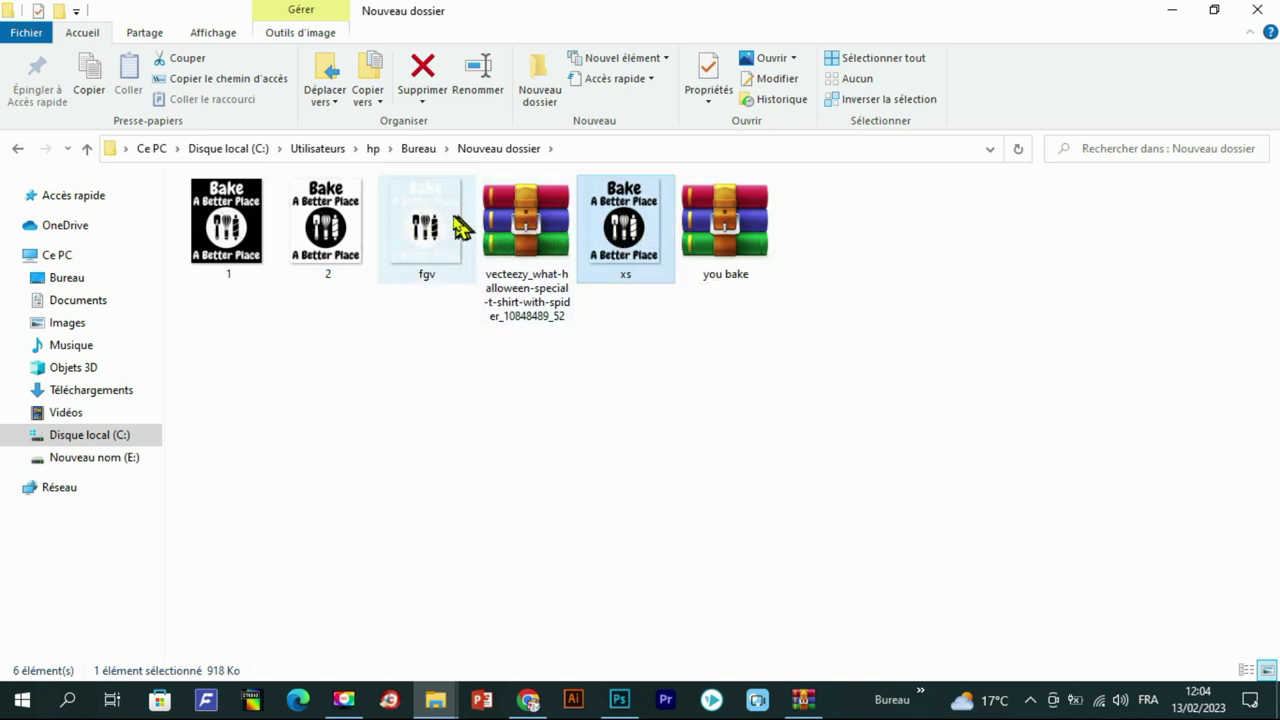
left_click(600, 243)
left_click(420, 243)
left_click(632, 243)
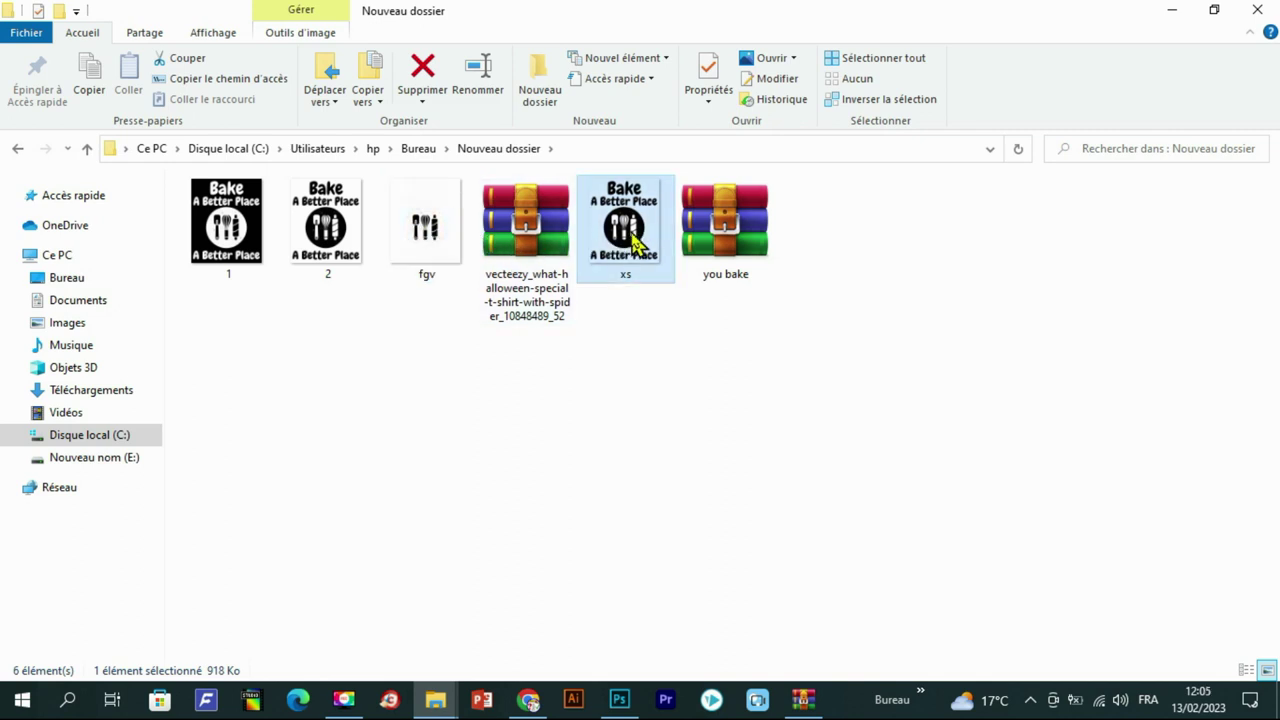